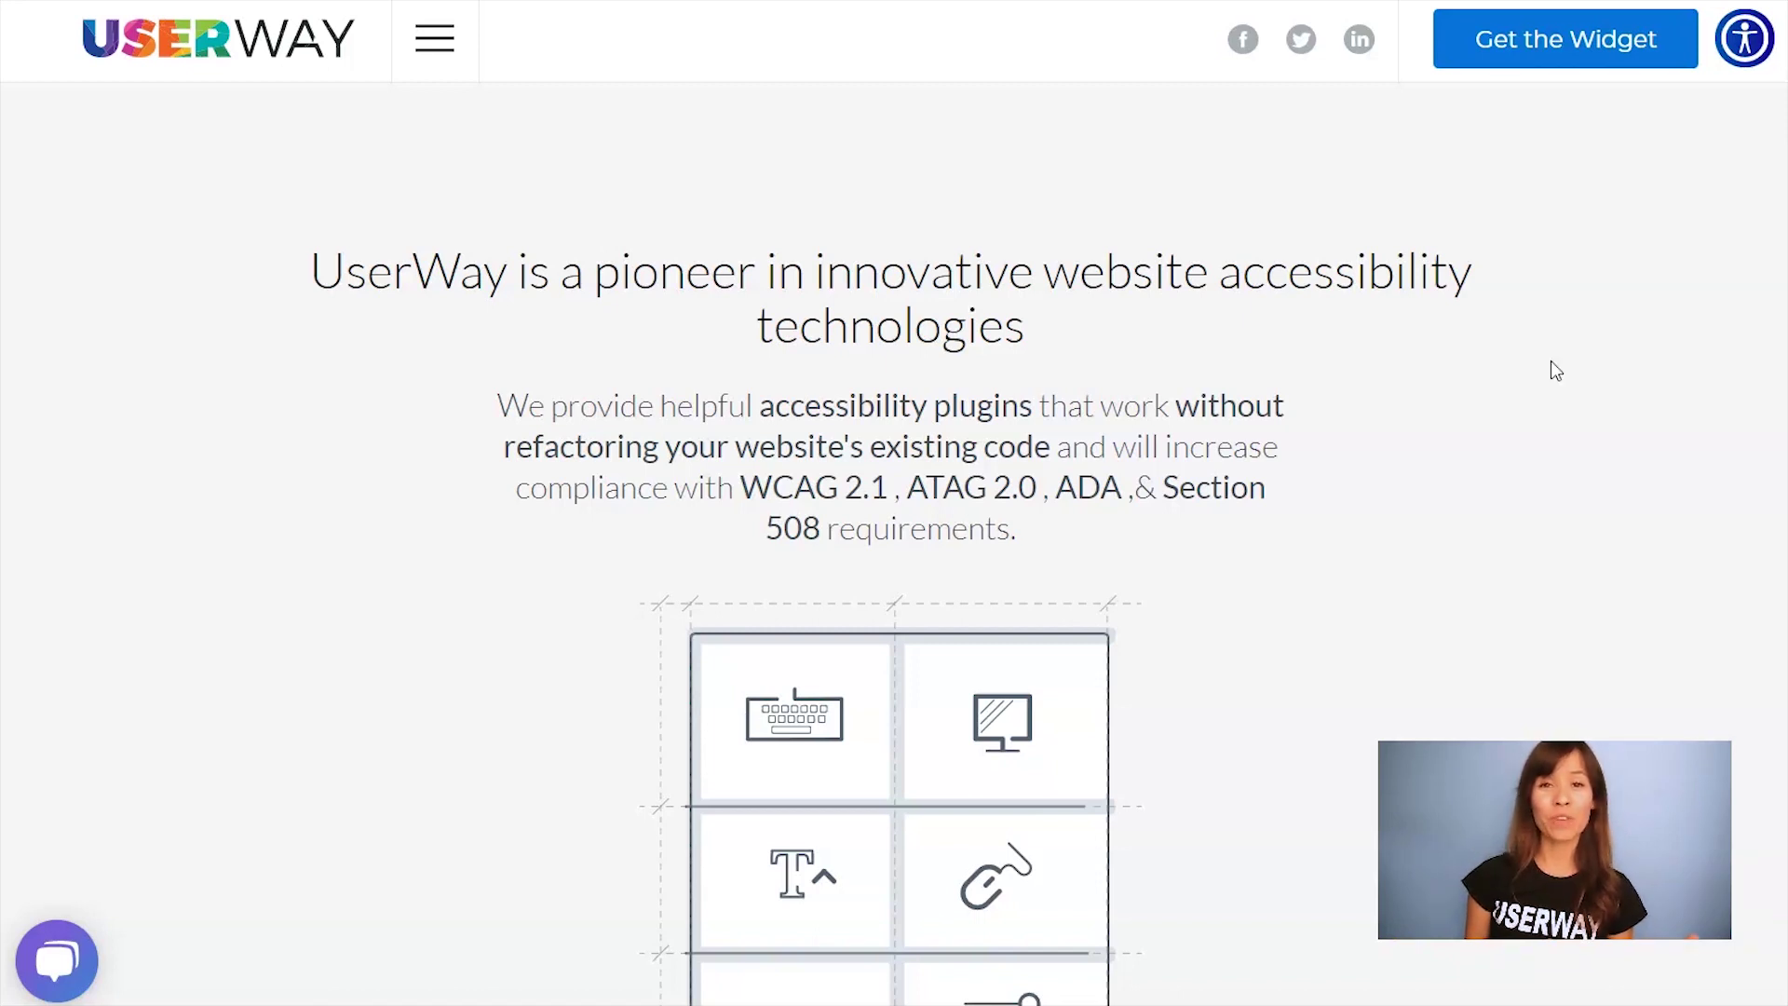
Begin the free UserWay widget signup, accept the terms, and get past the name and email step
left_click(1559, 45)
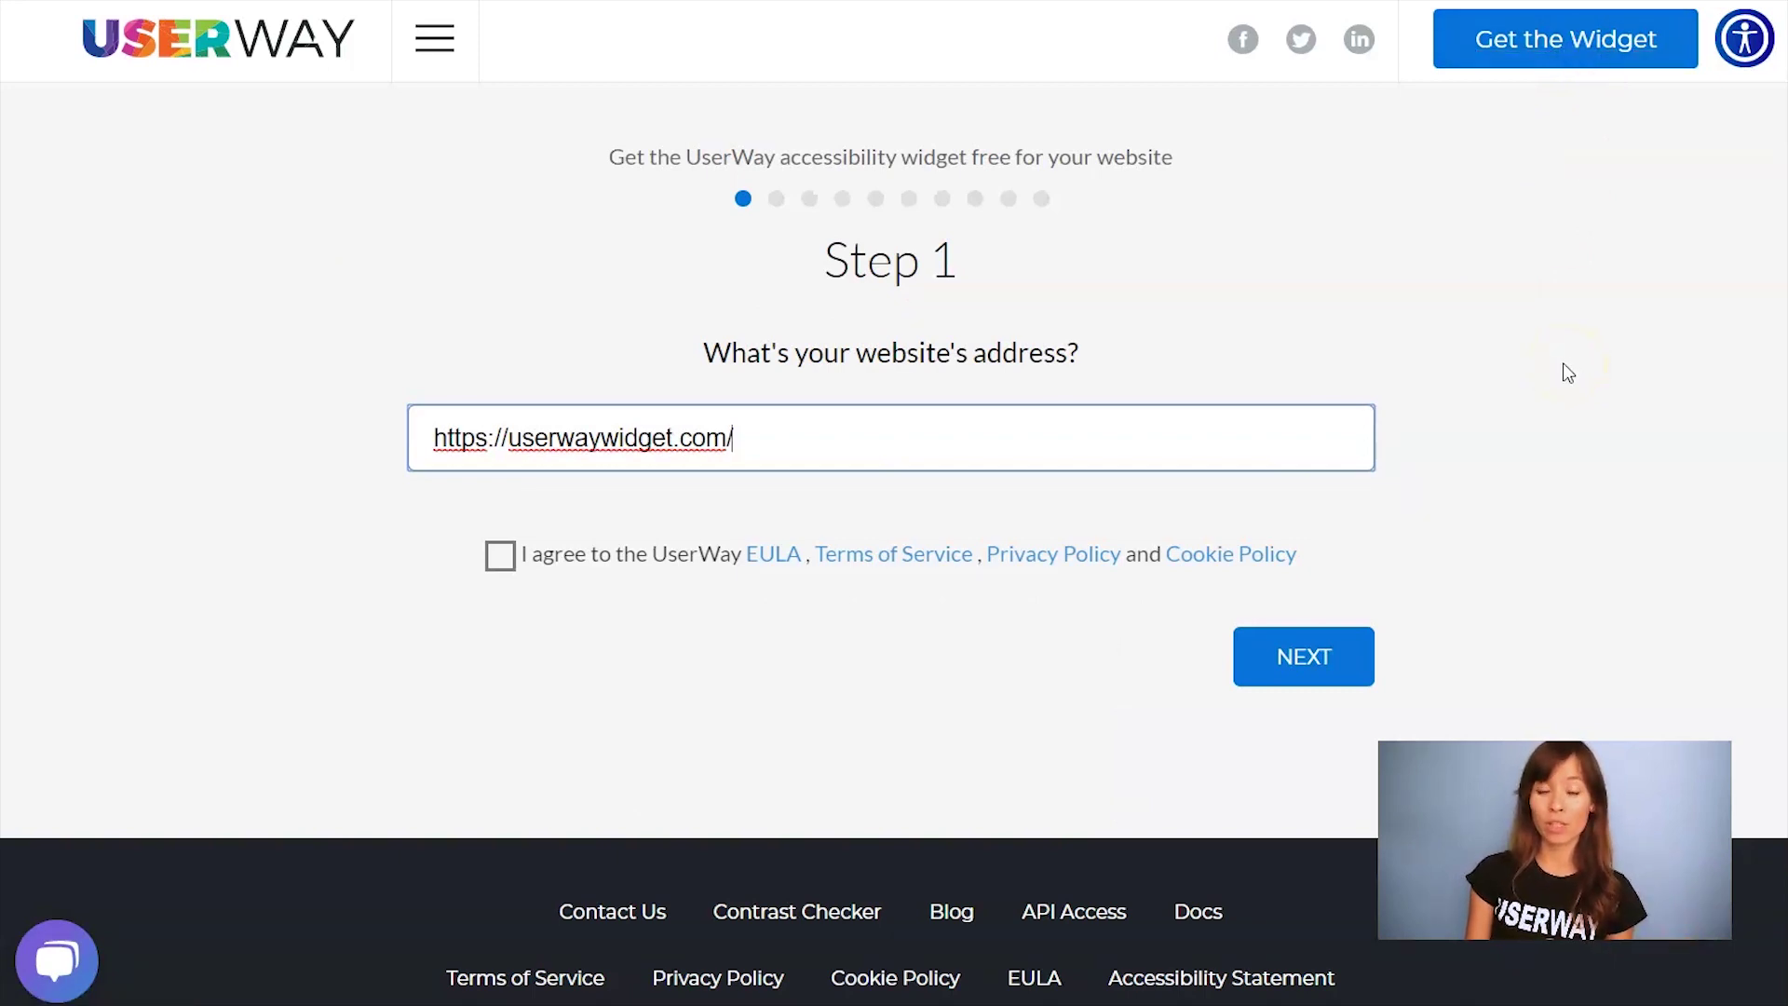
left_click(499, 555)
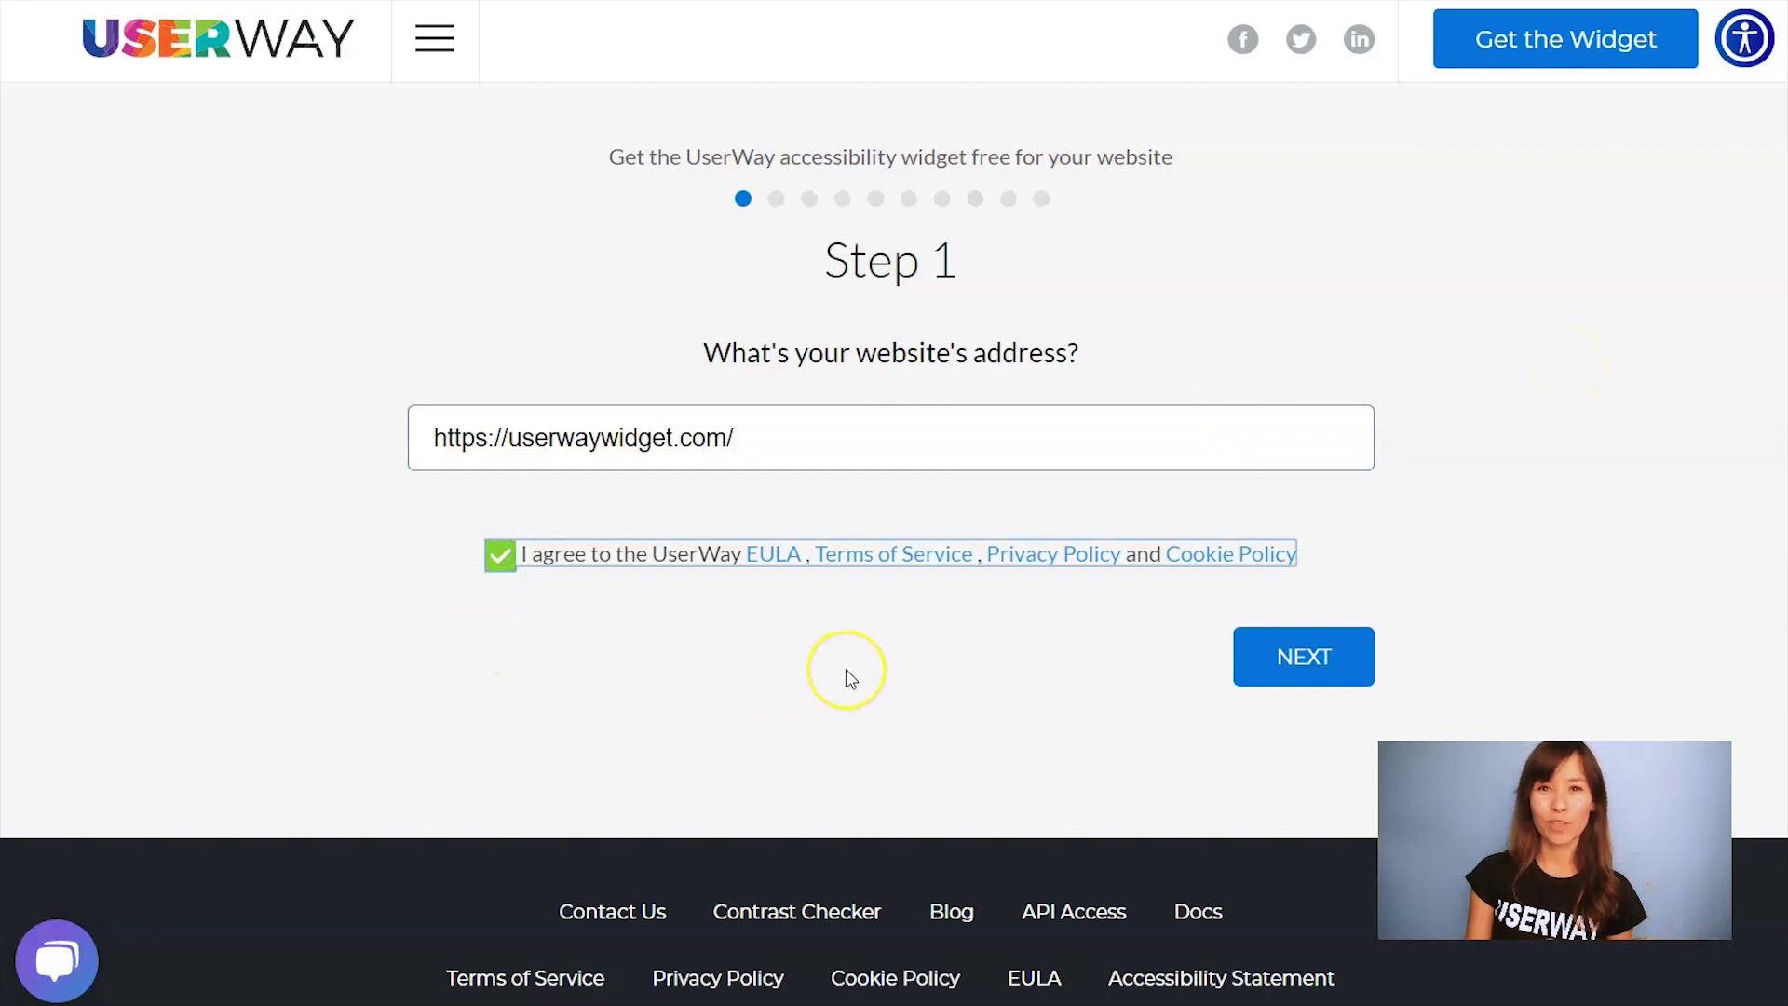
left_click(1300, 657)
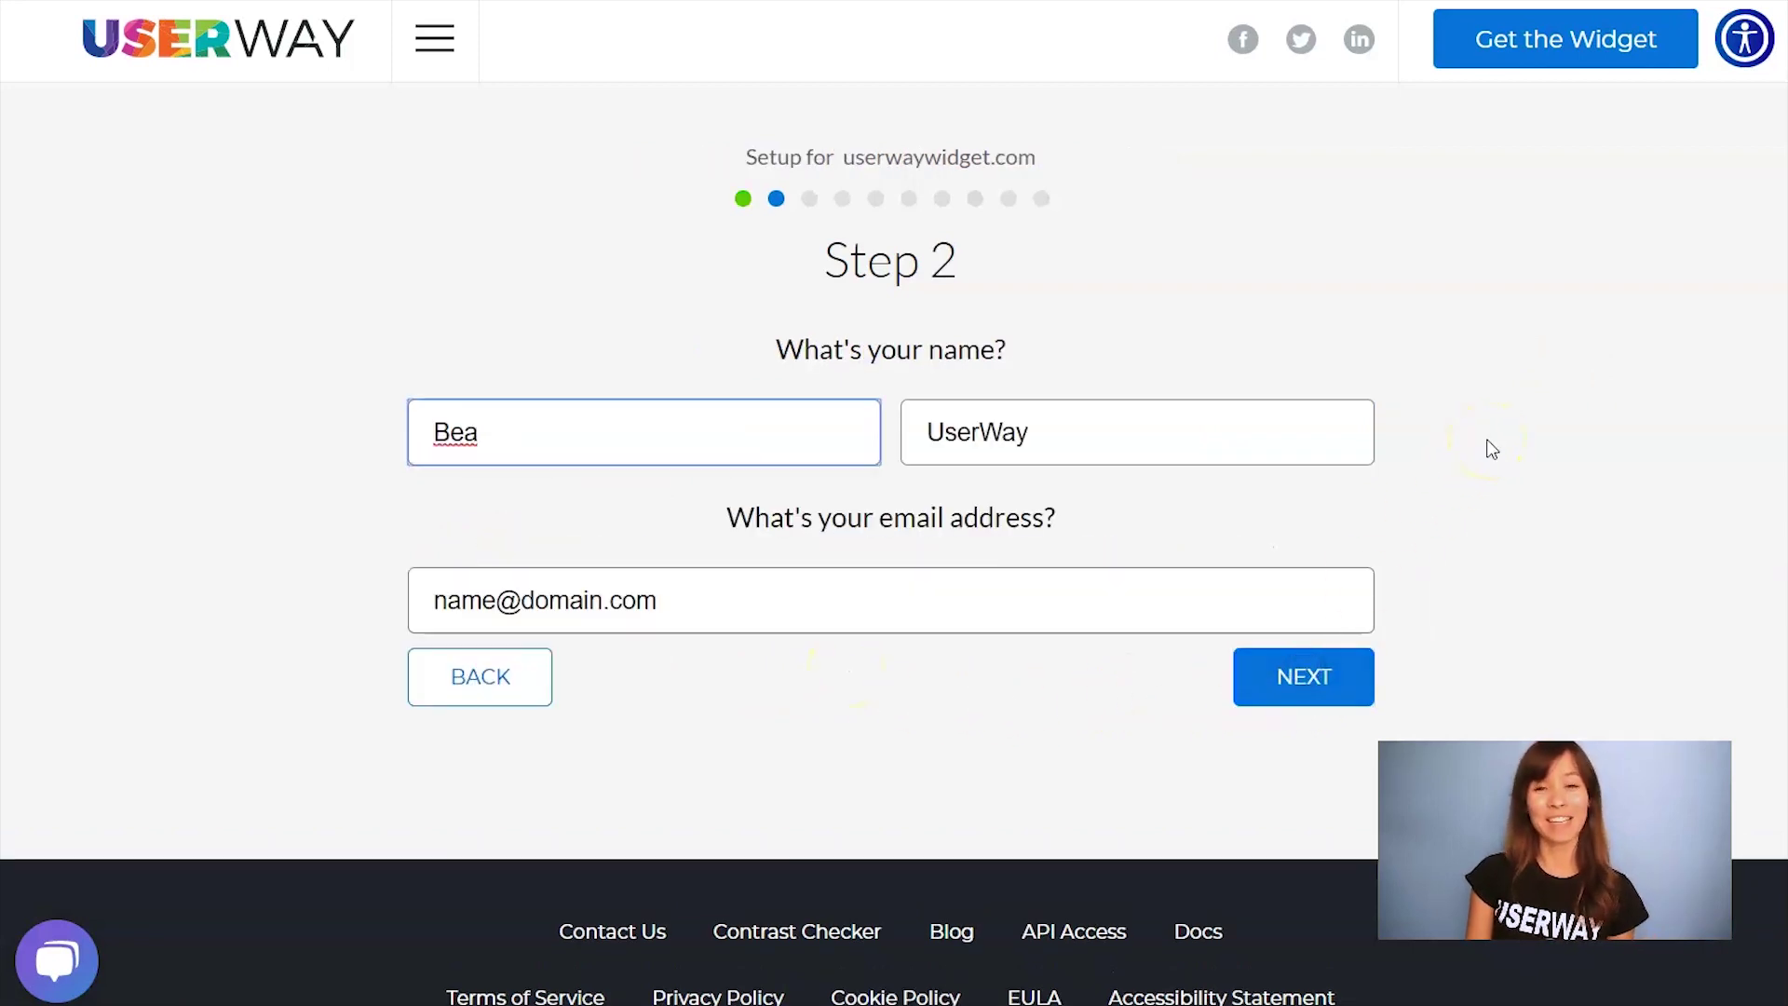
left_click(1314, 668)
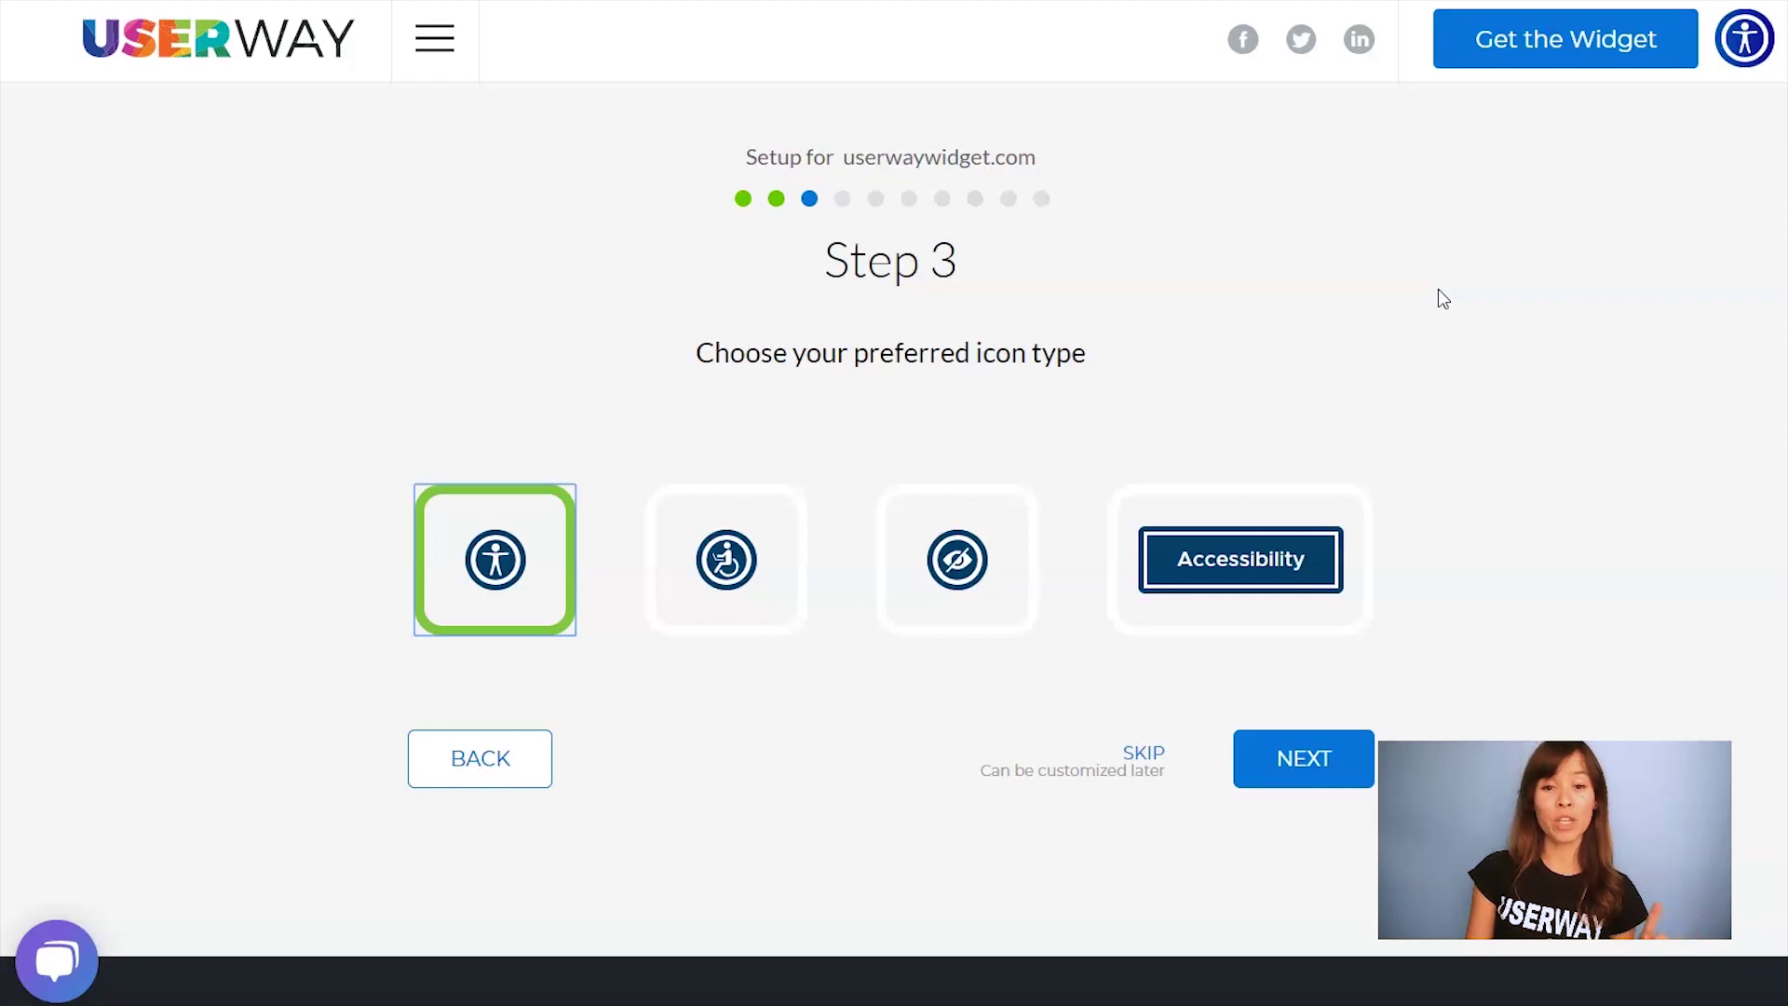
Keep the figure icon, larger button size, colour #053f67 and top-right placement through Steps 4–7
left_click(1285, 758)
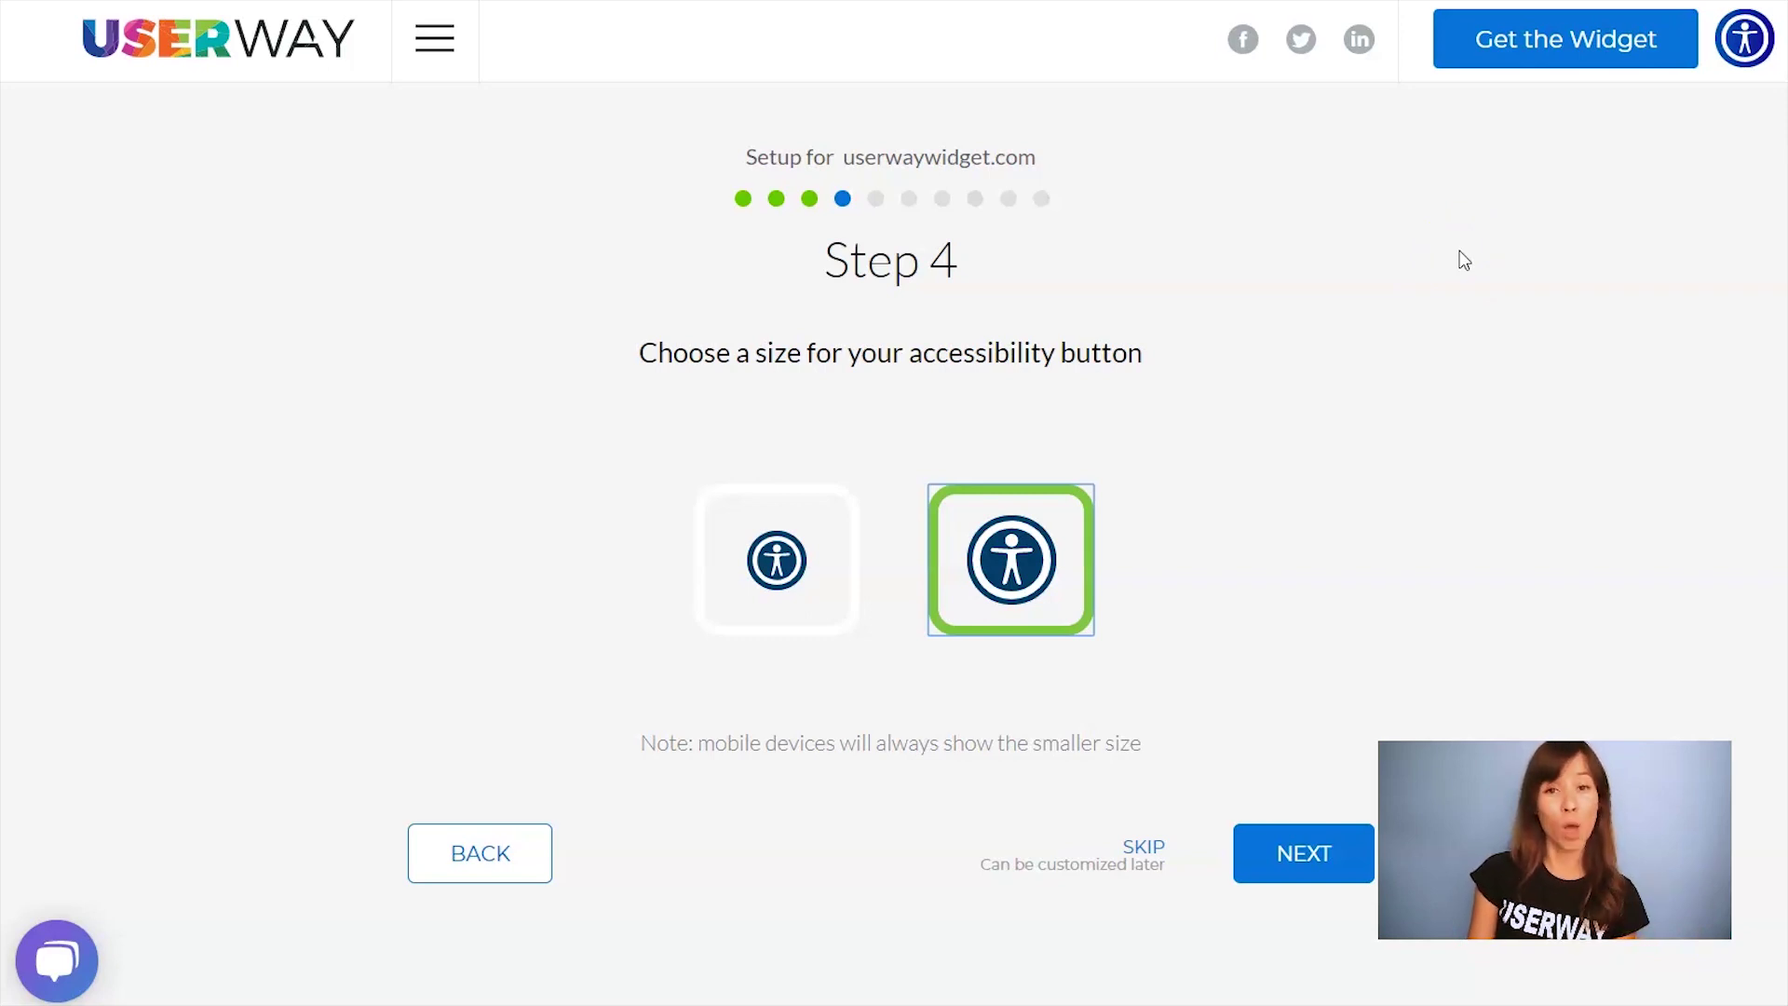
left_click(1293, 856)
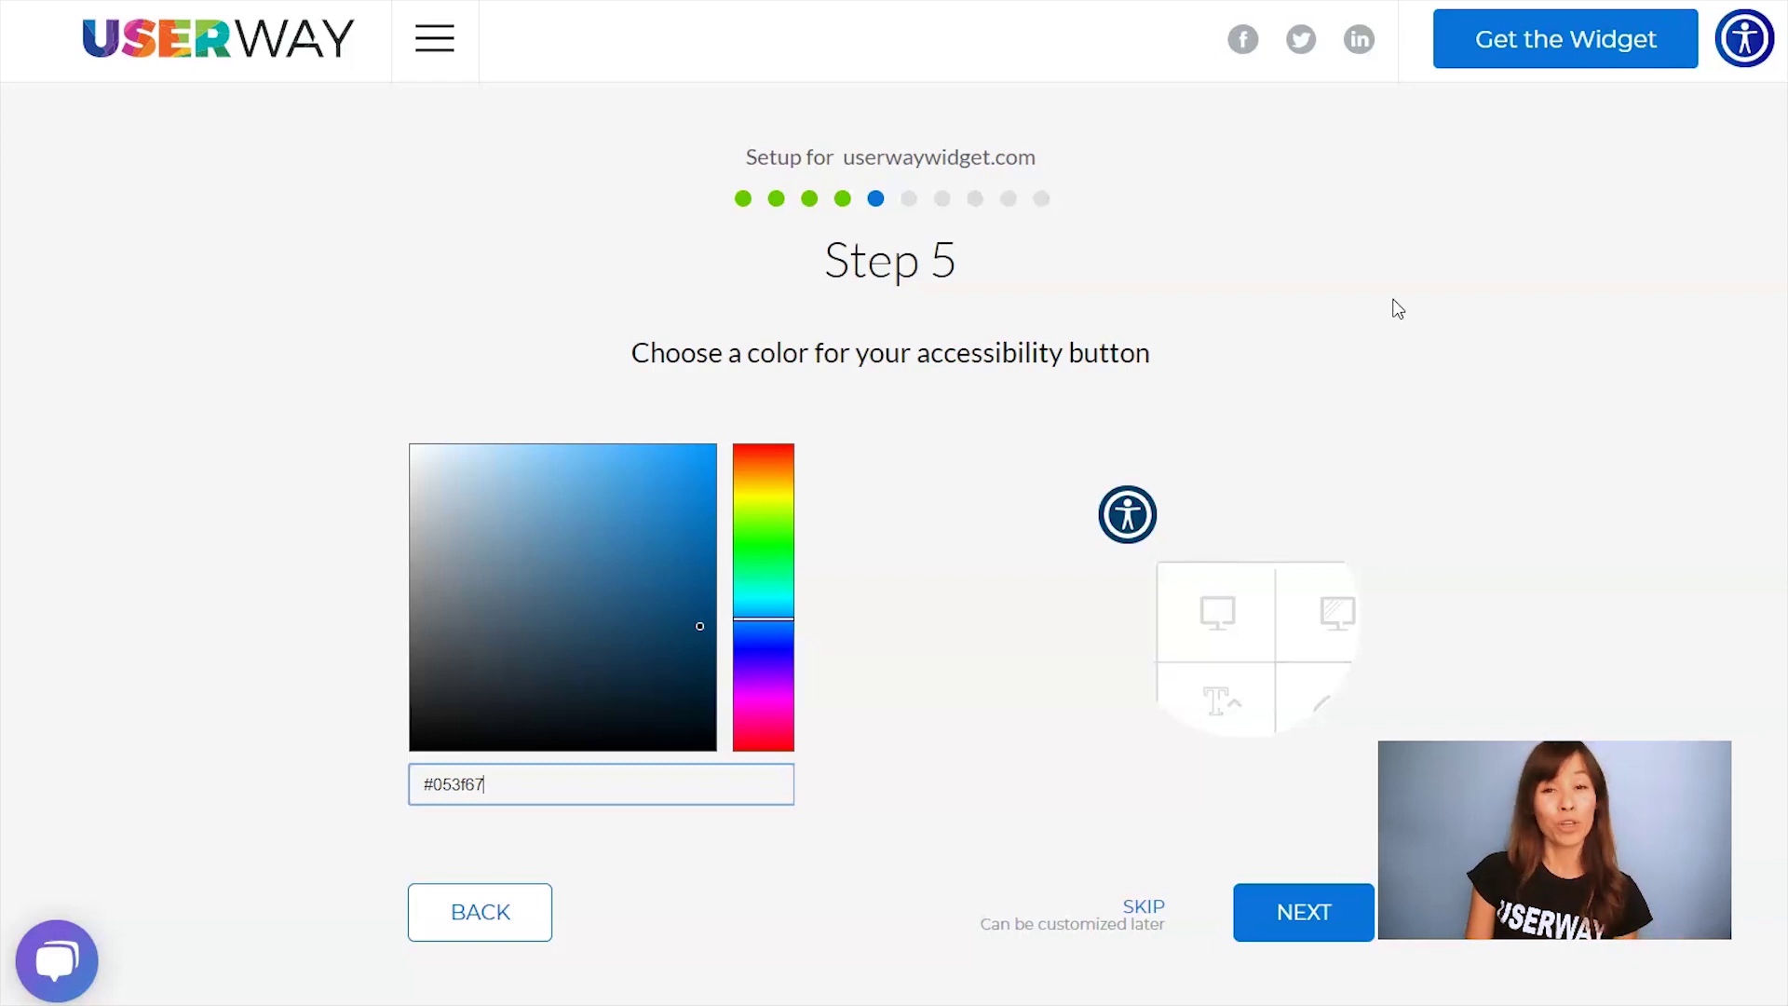
left_click(1289, 925)
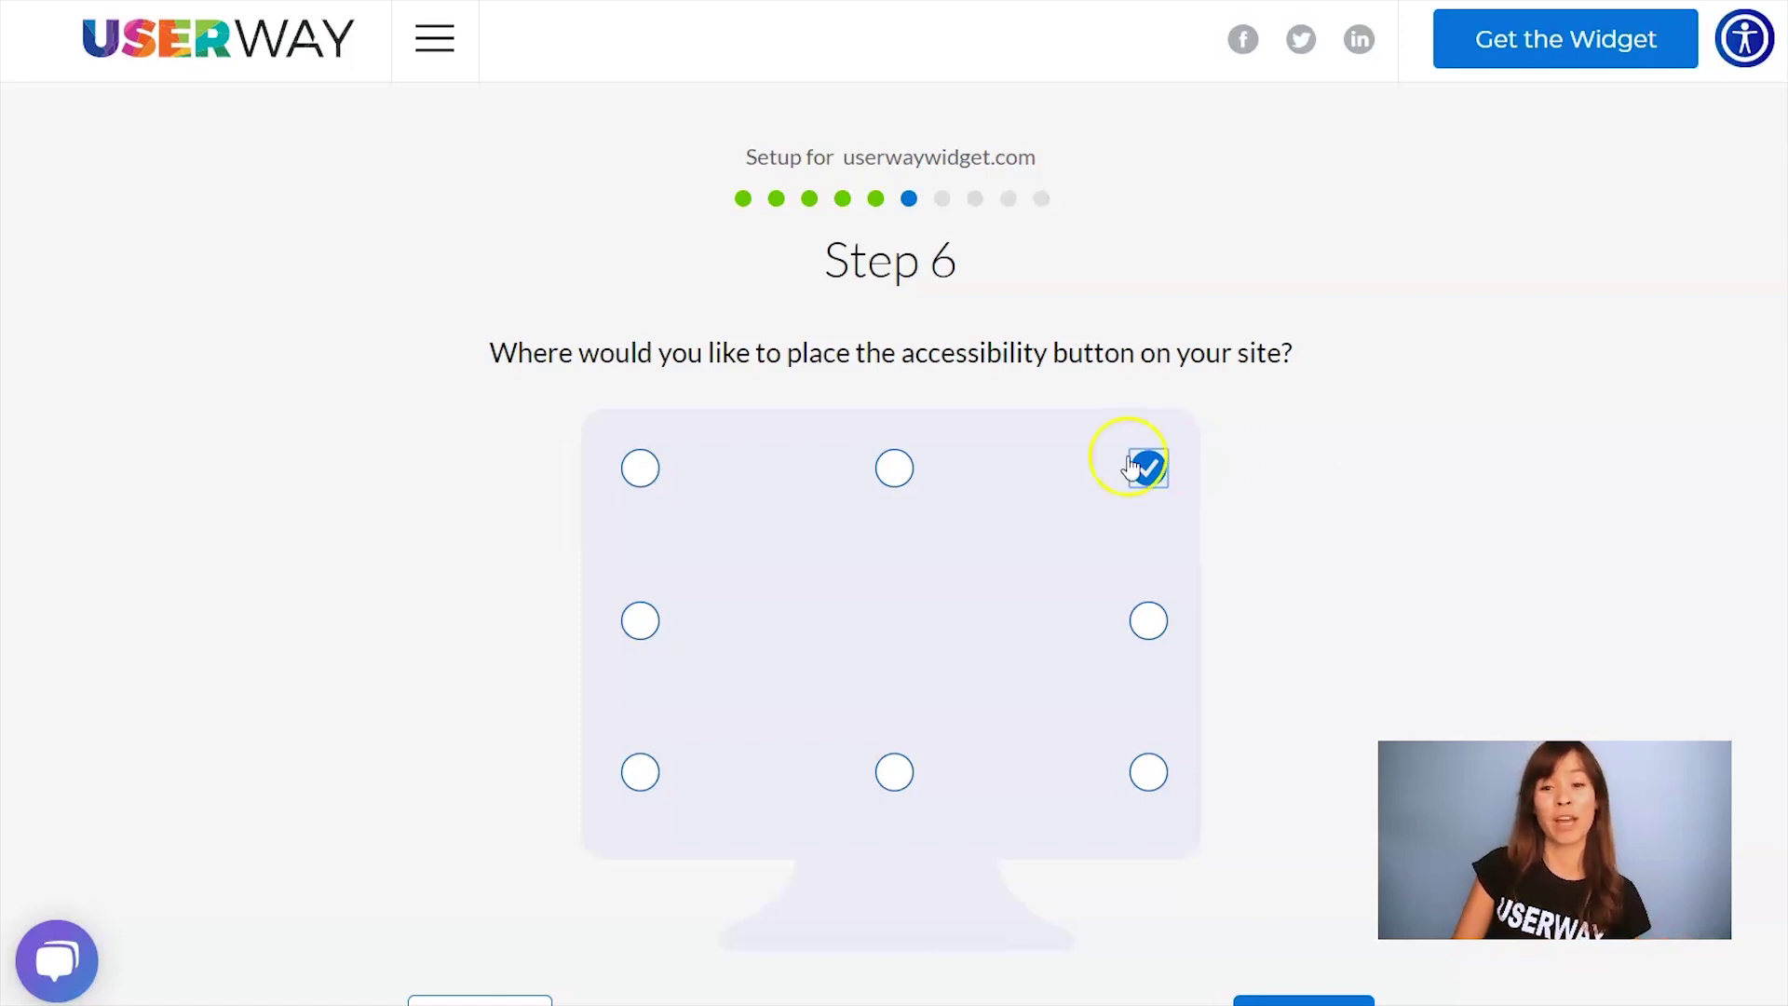
scroll(1350, 386, "down", 2)
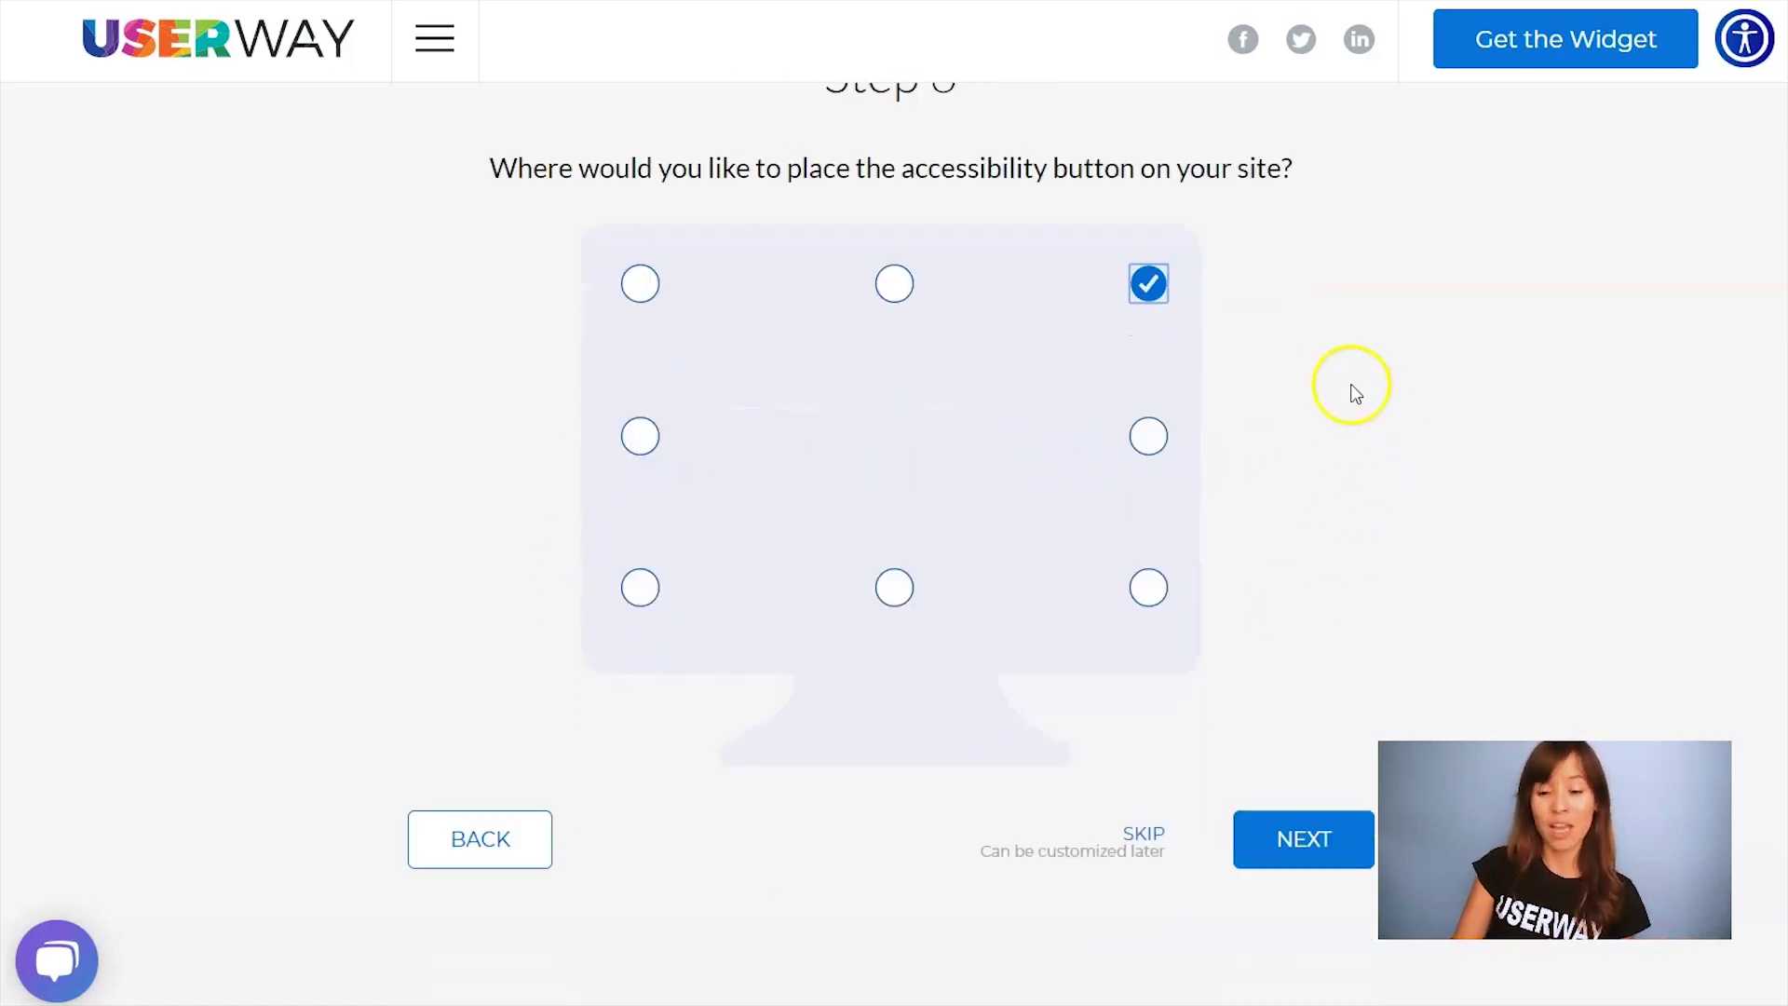
left_click(1334, 751)
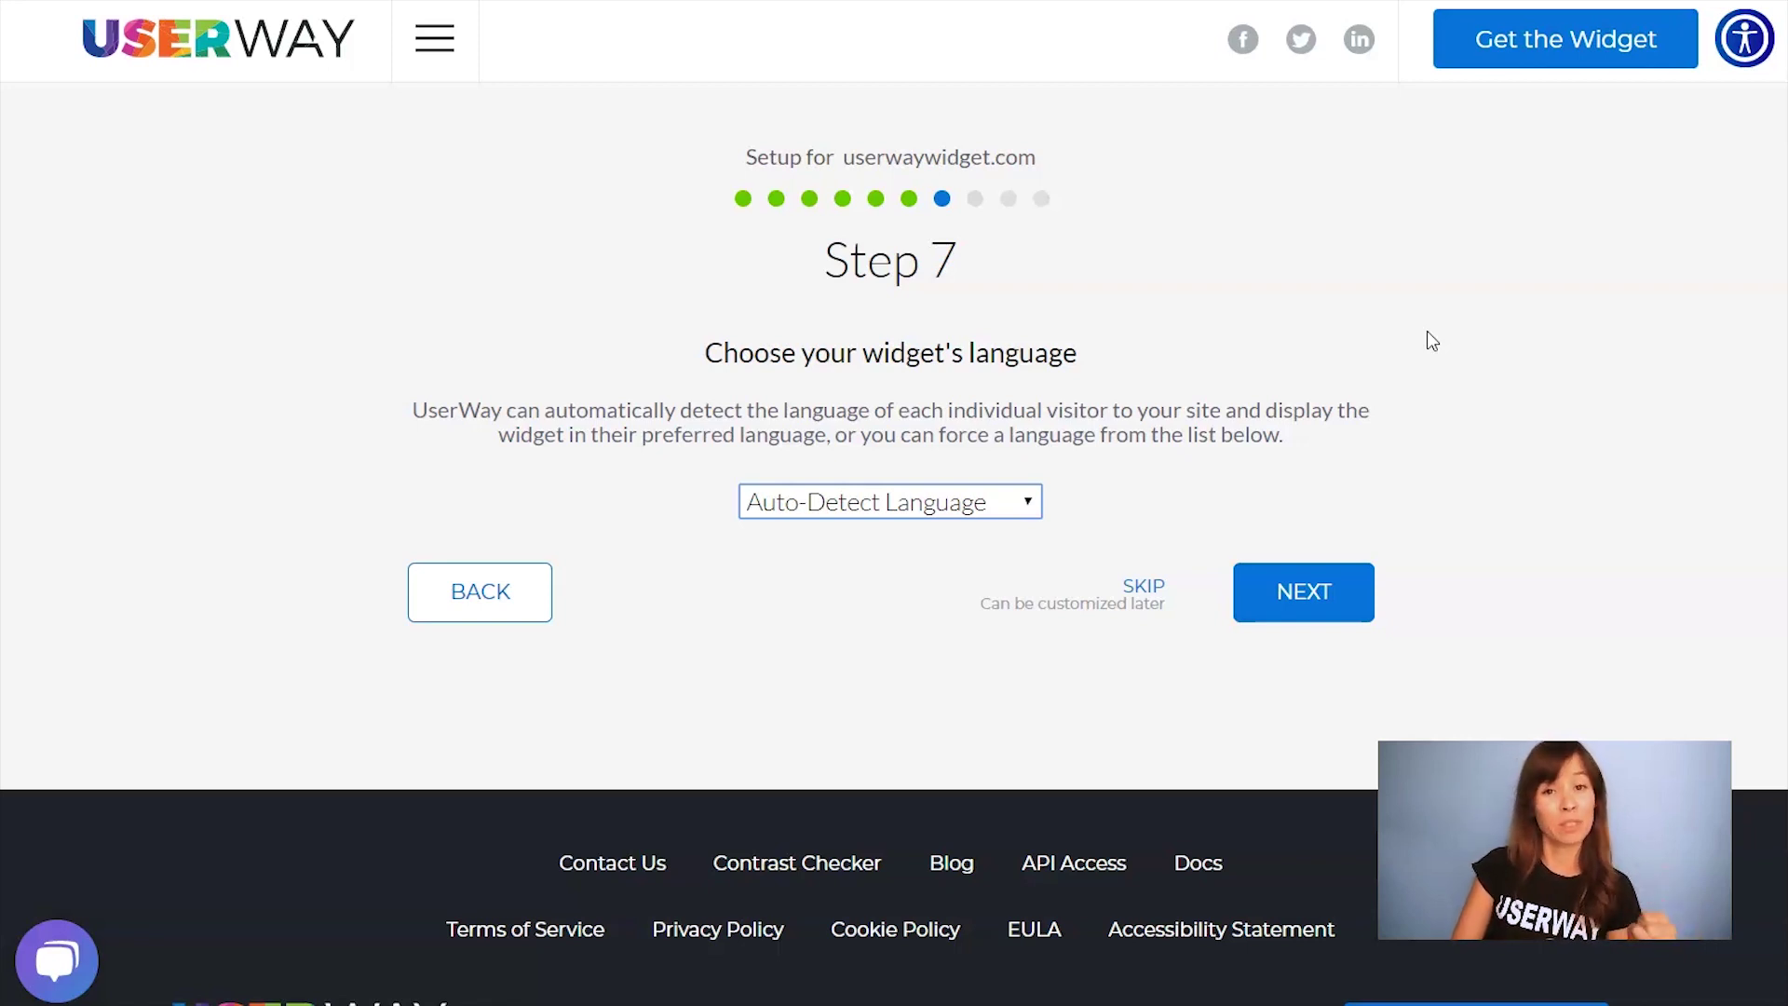
Leave the widget language on Auto-Detect Language
left_click(1158, 509)
left_click(1021, 506)
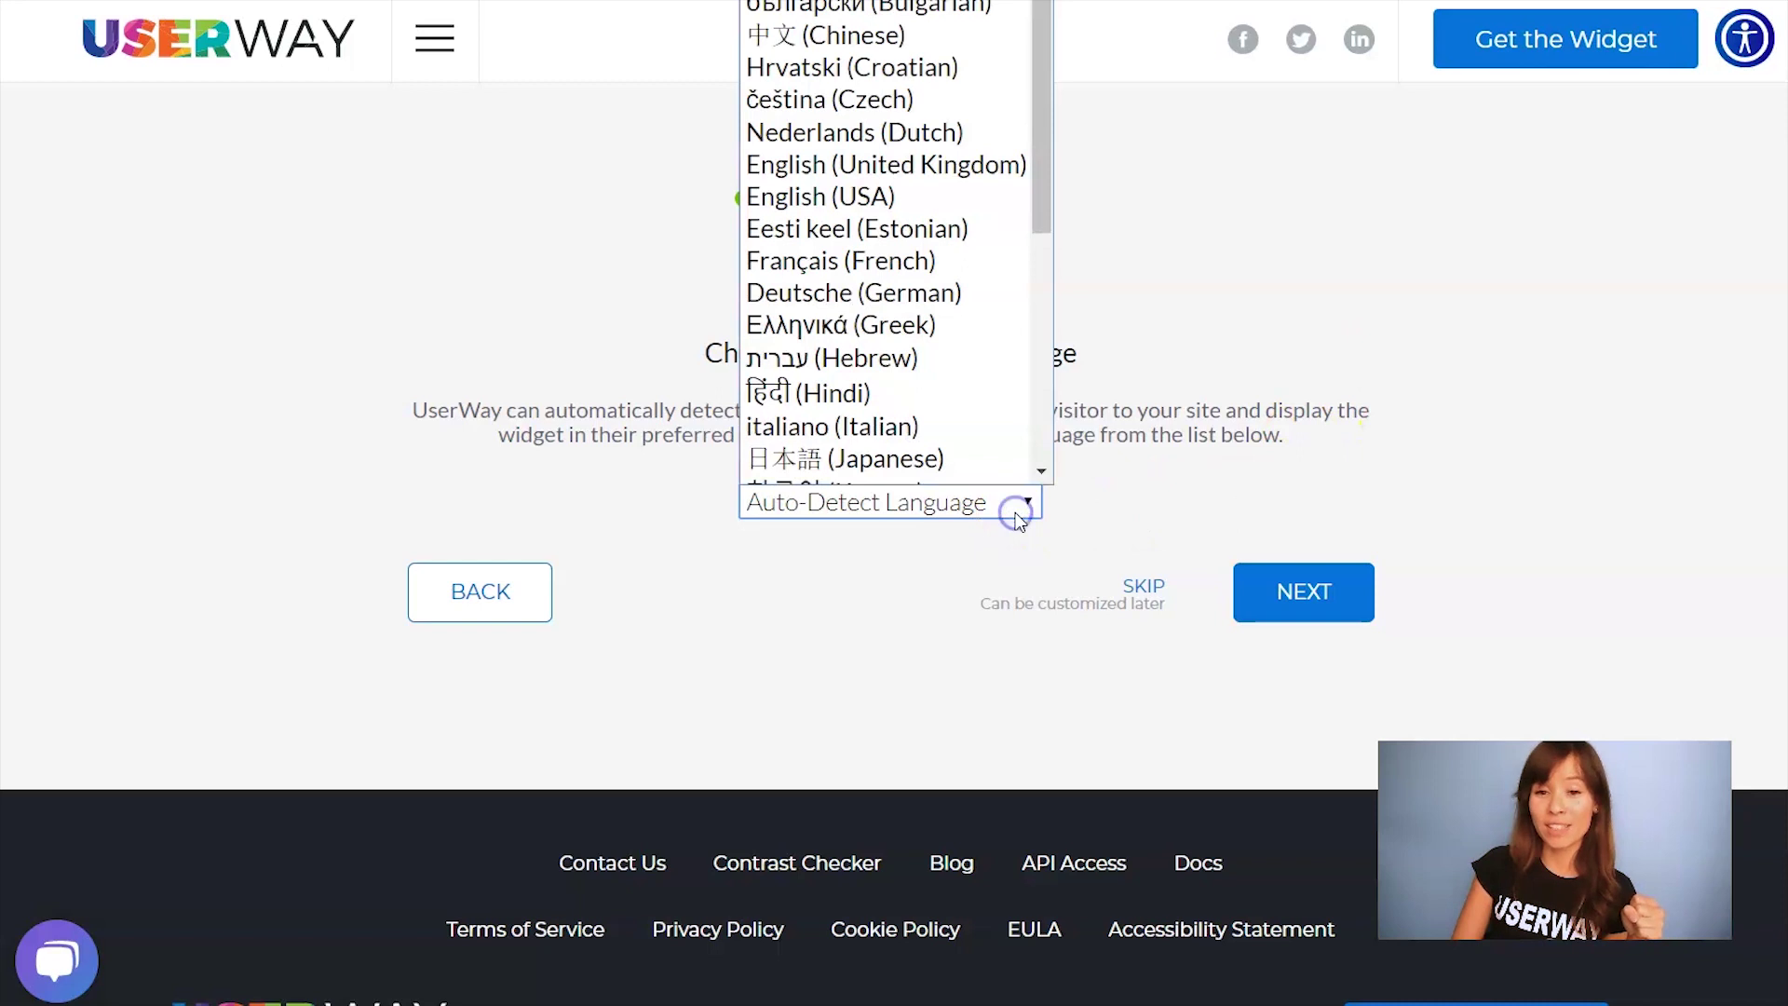
left_click(1250, 415)
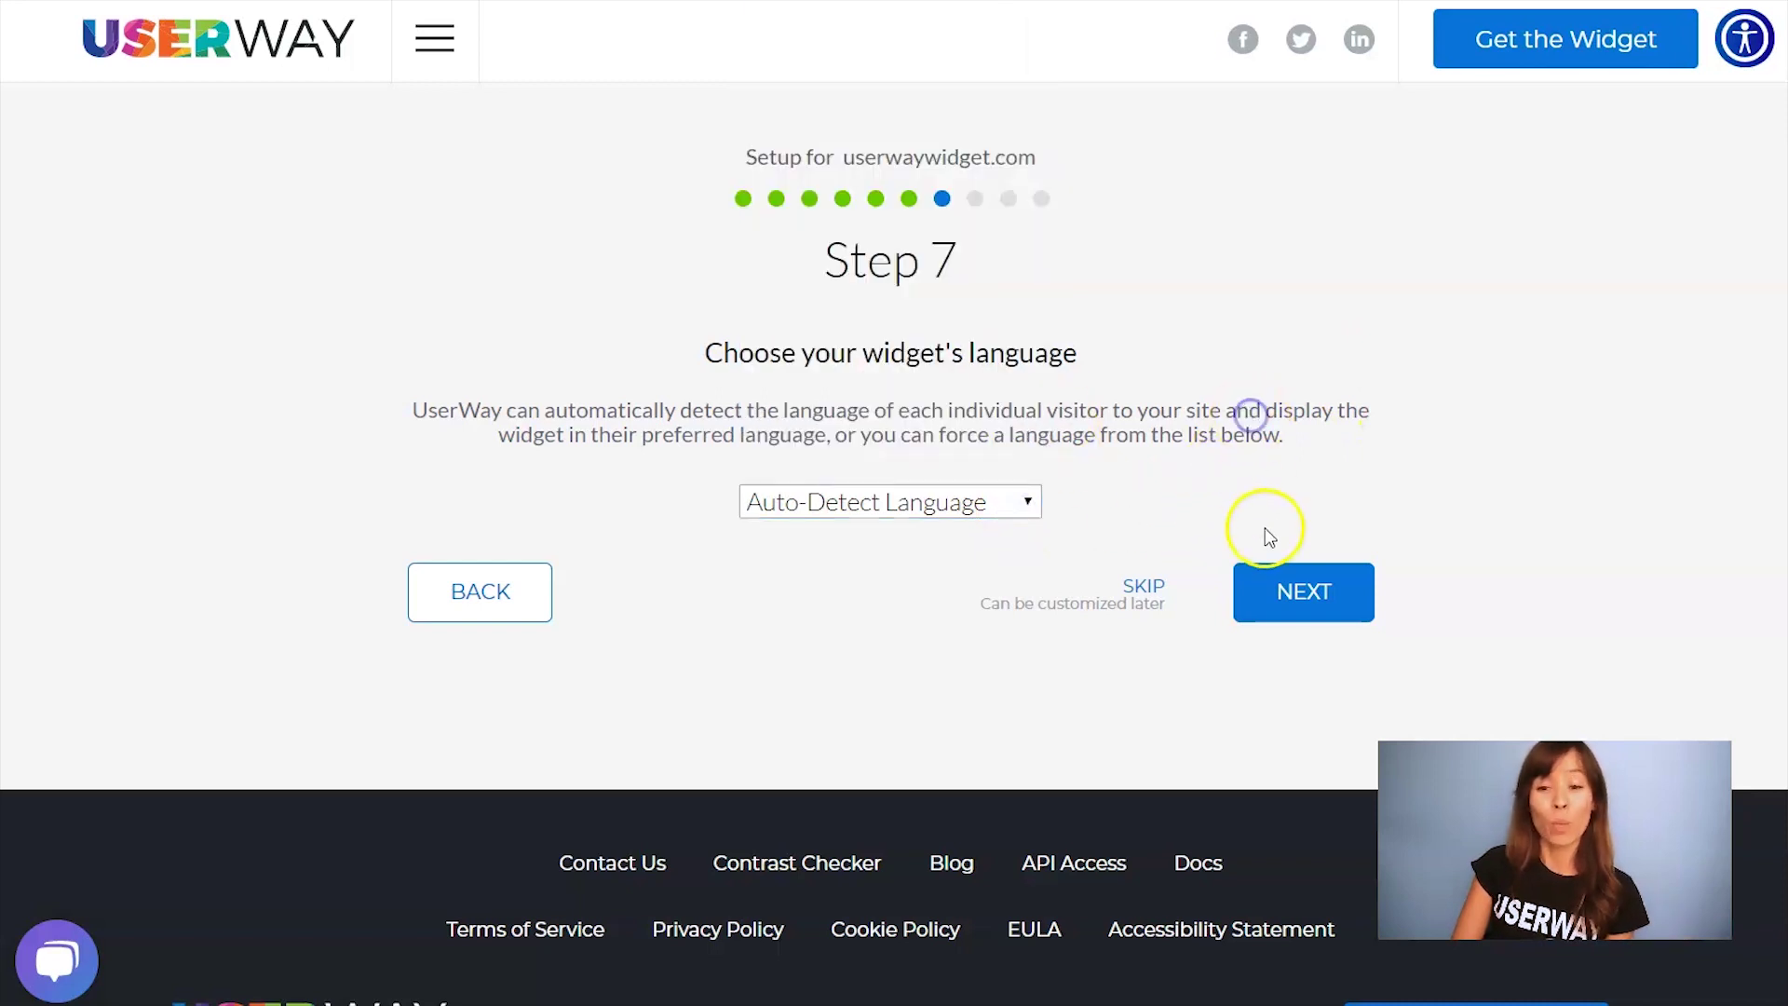
left_click(1306, 592)
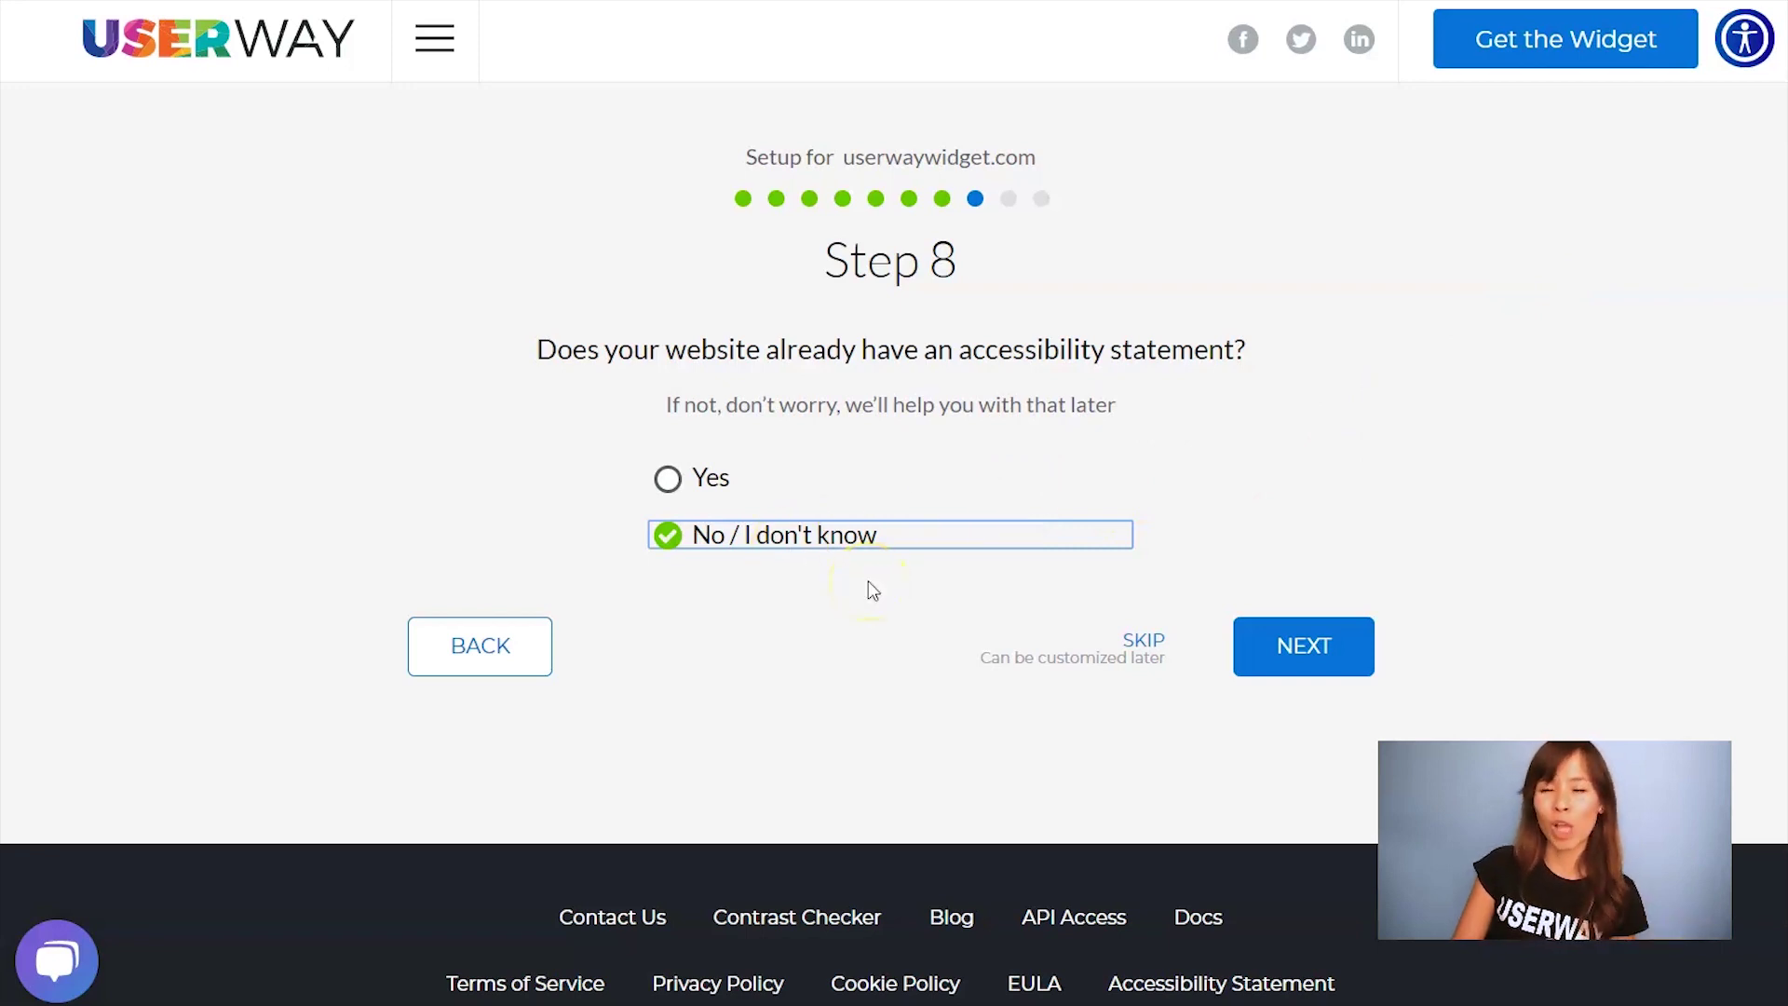
Answer 'No / I don't know' and 'I'd like to learn more', then copy the embed script
left_click(1298, 651)
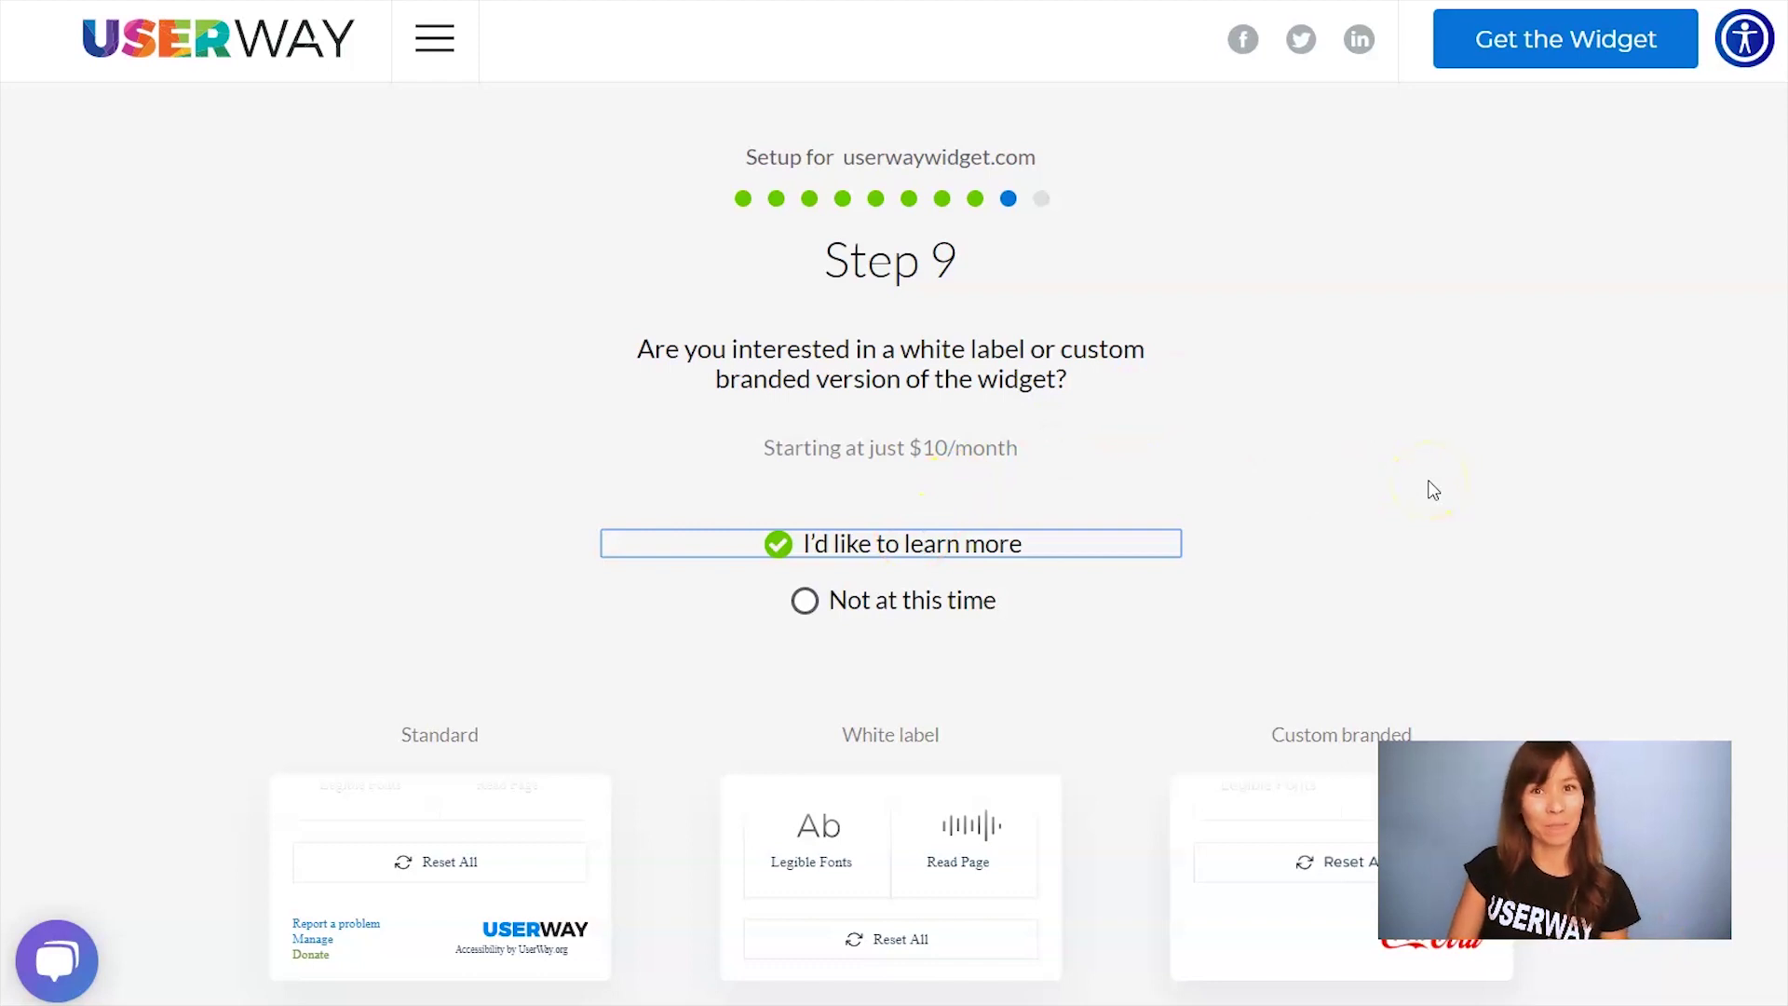
scroll(1334, 461, "down", 4)
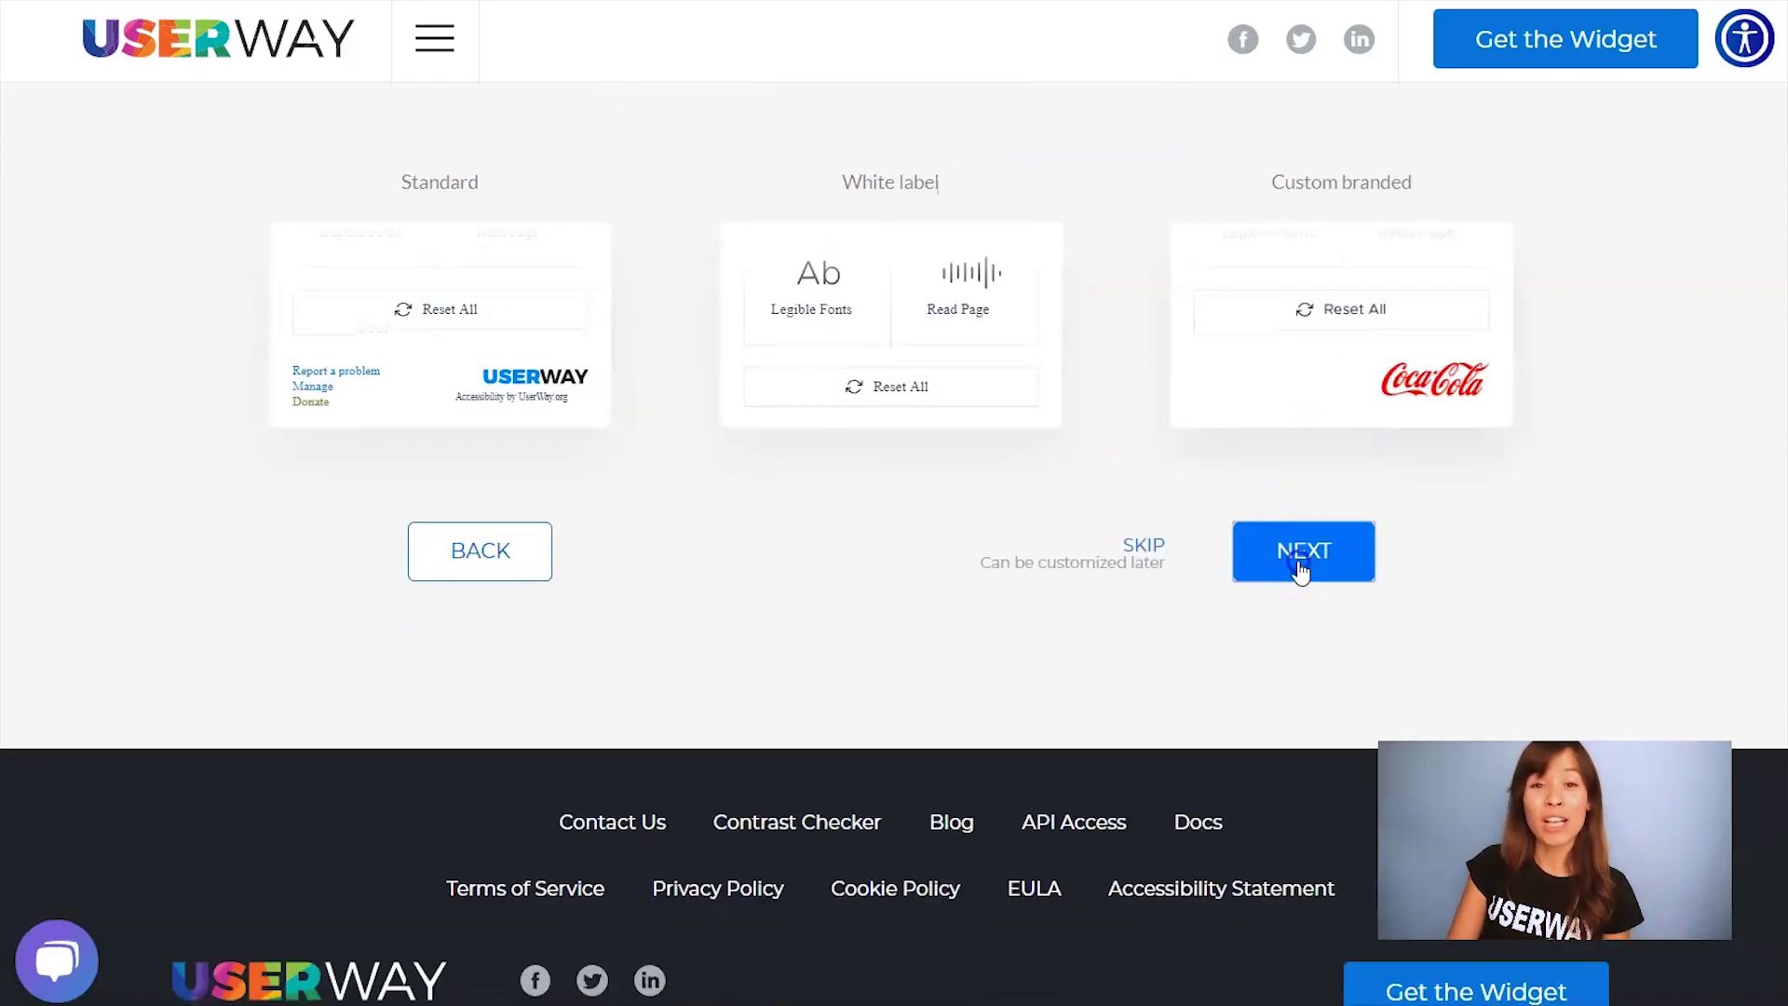
left_click(1299, 559)
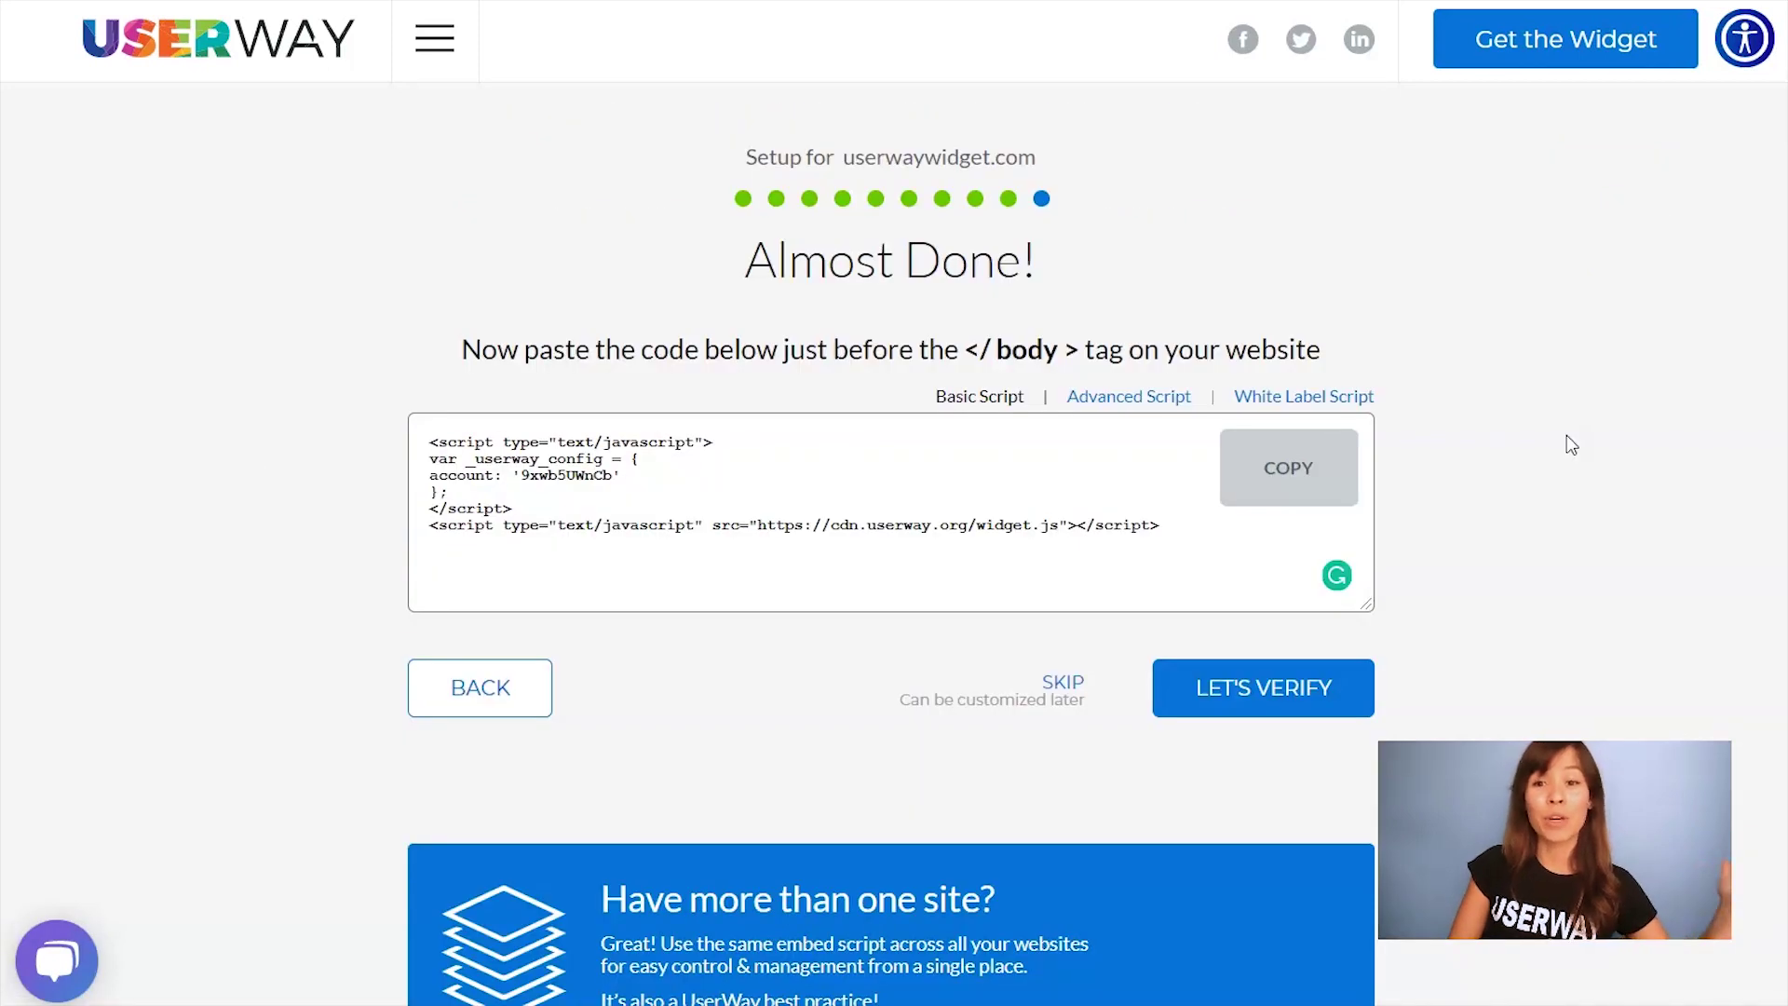
left_click(1327, 476)
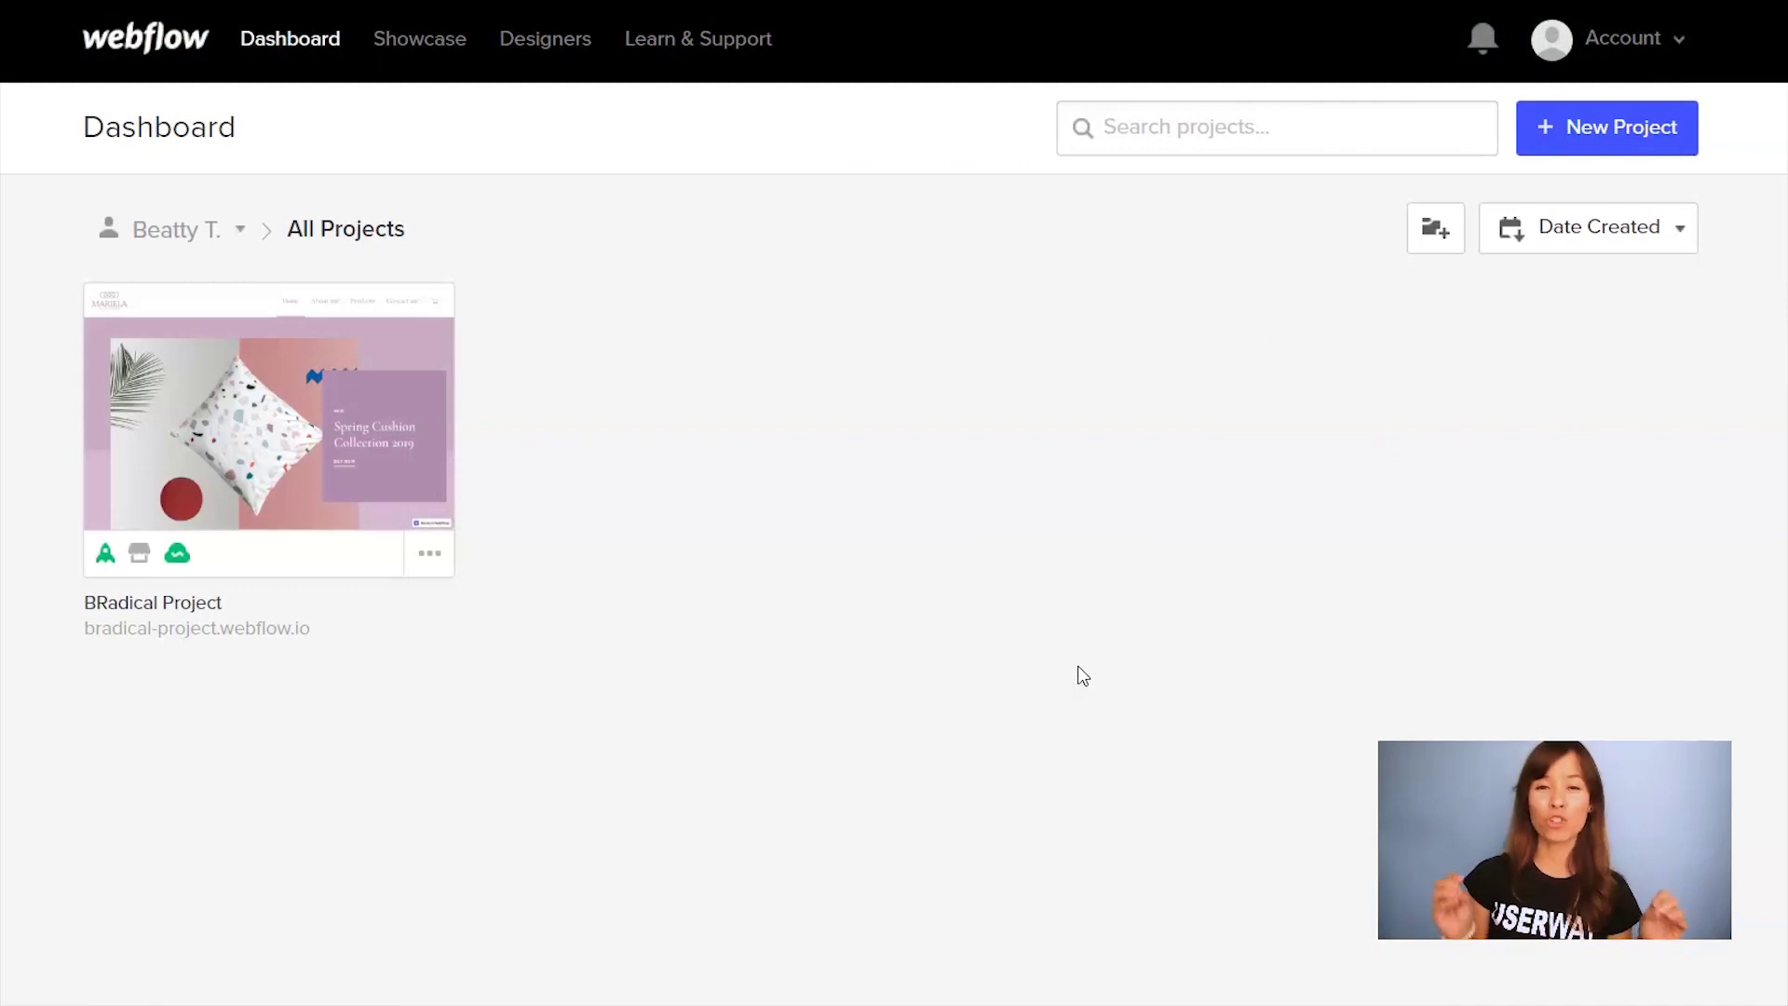
Open BRadical Project's settings from its ••• menu on the Webflow dashboard
left_click(889, 677)
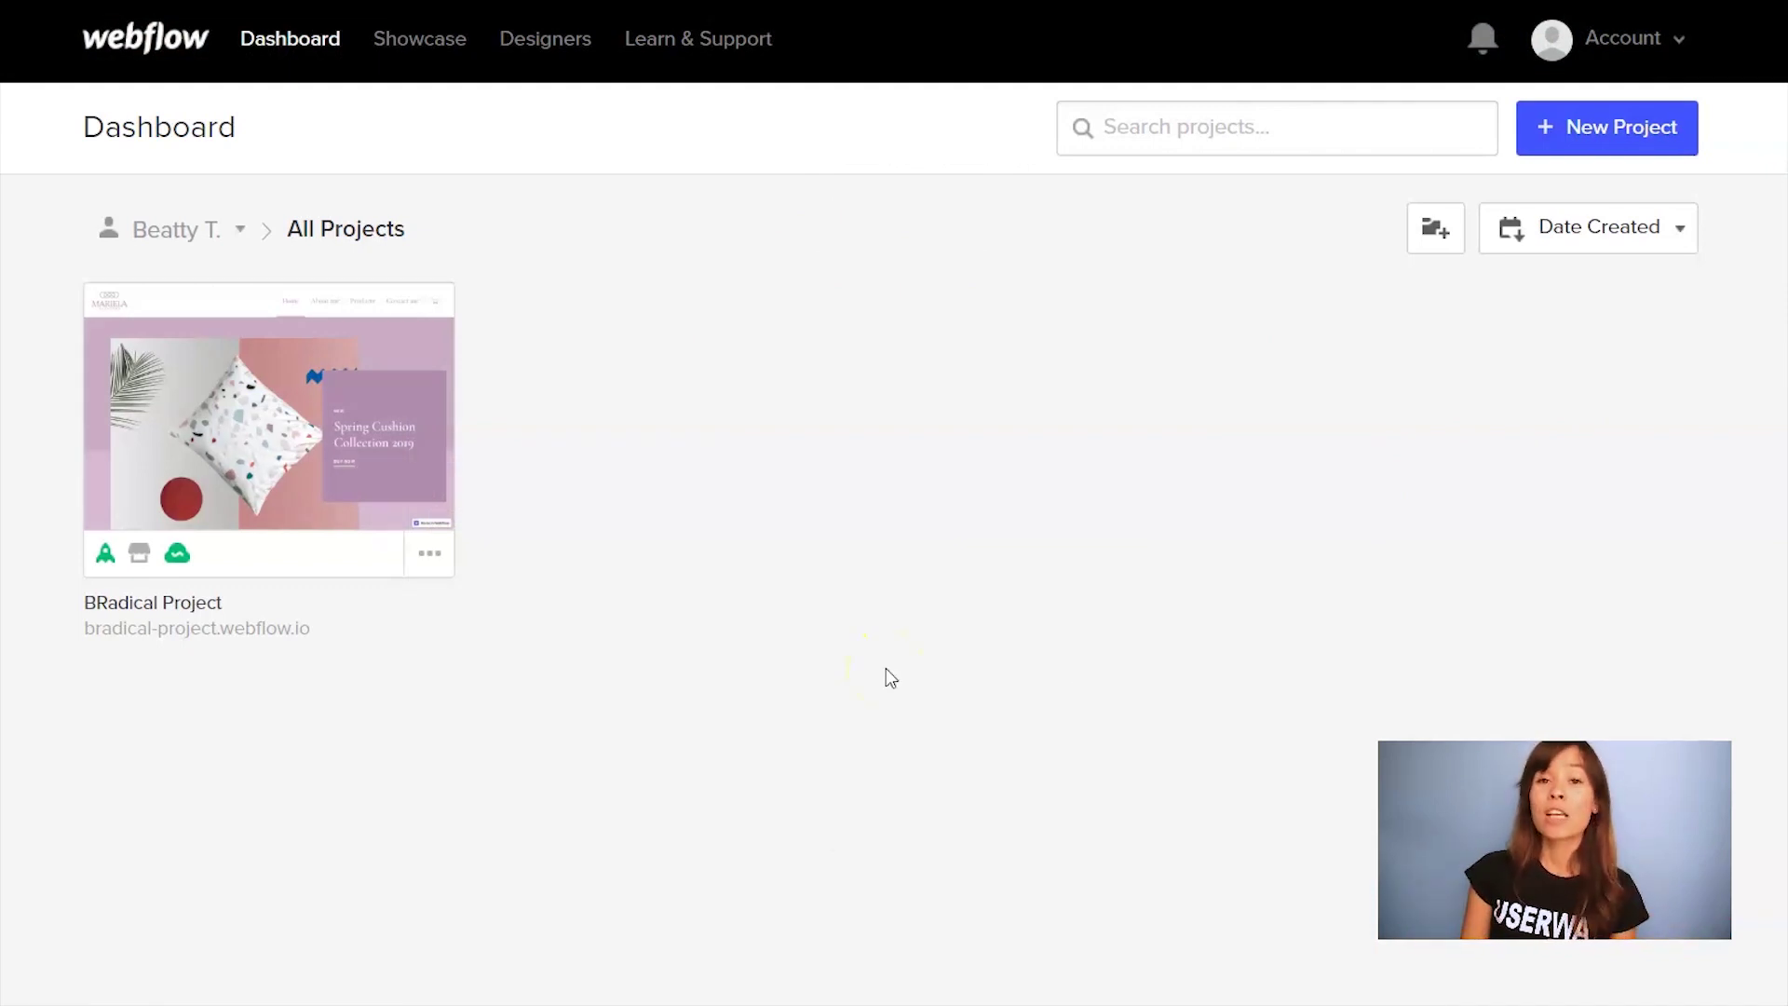
left_click(432, 559)
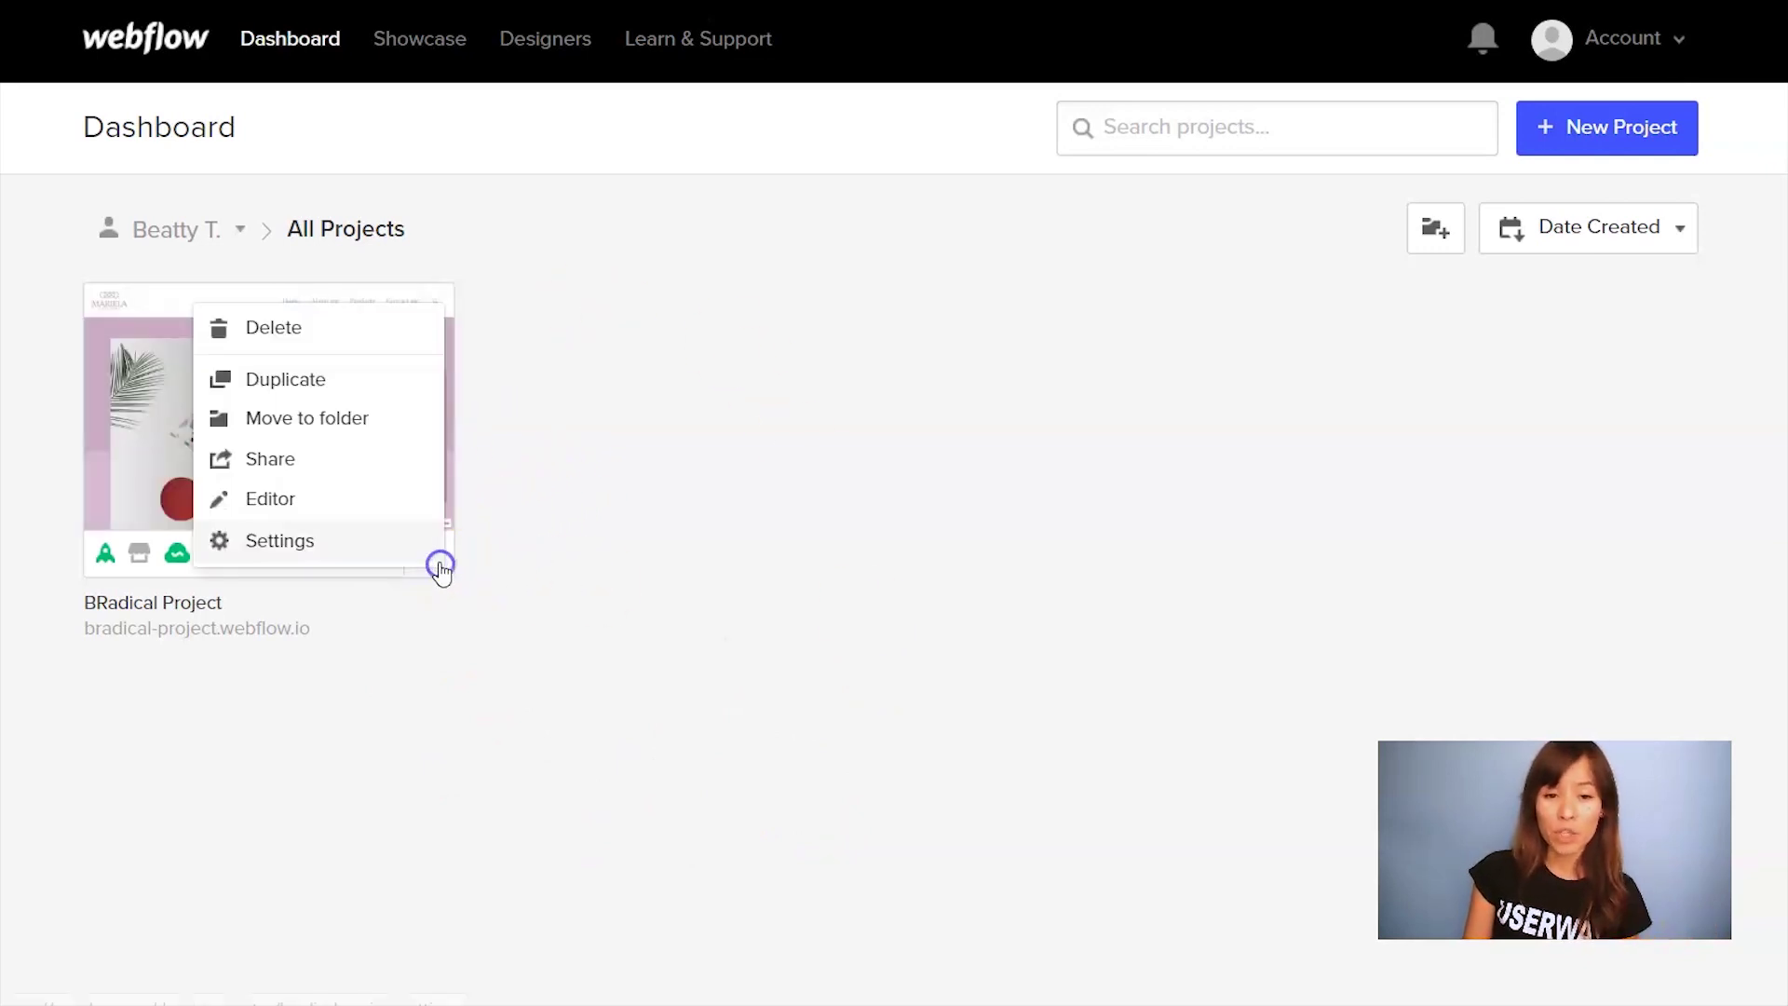
left_click(294, 545)
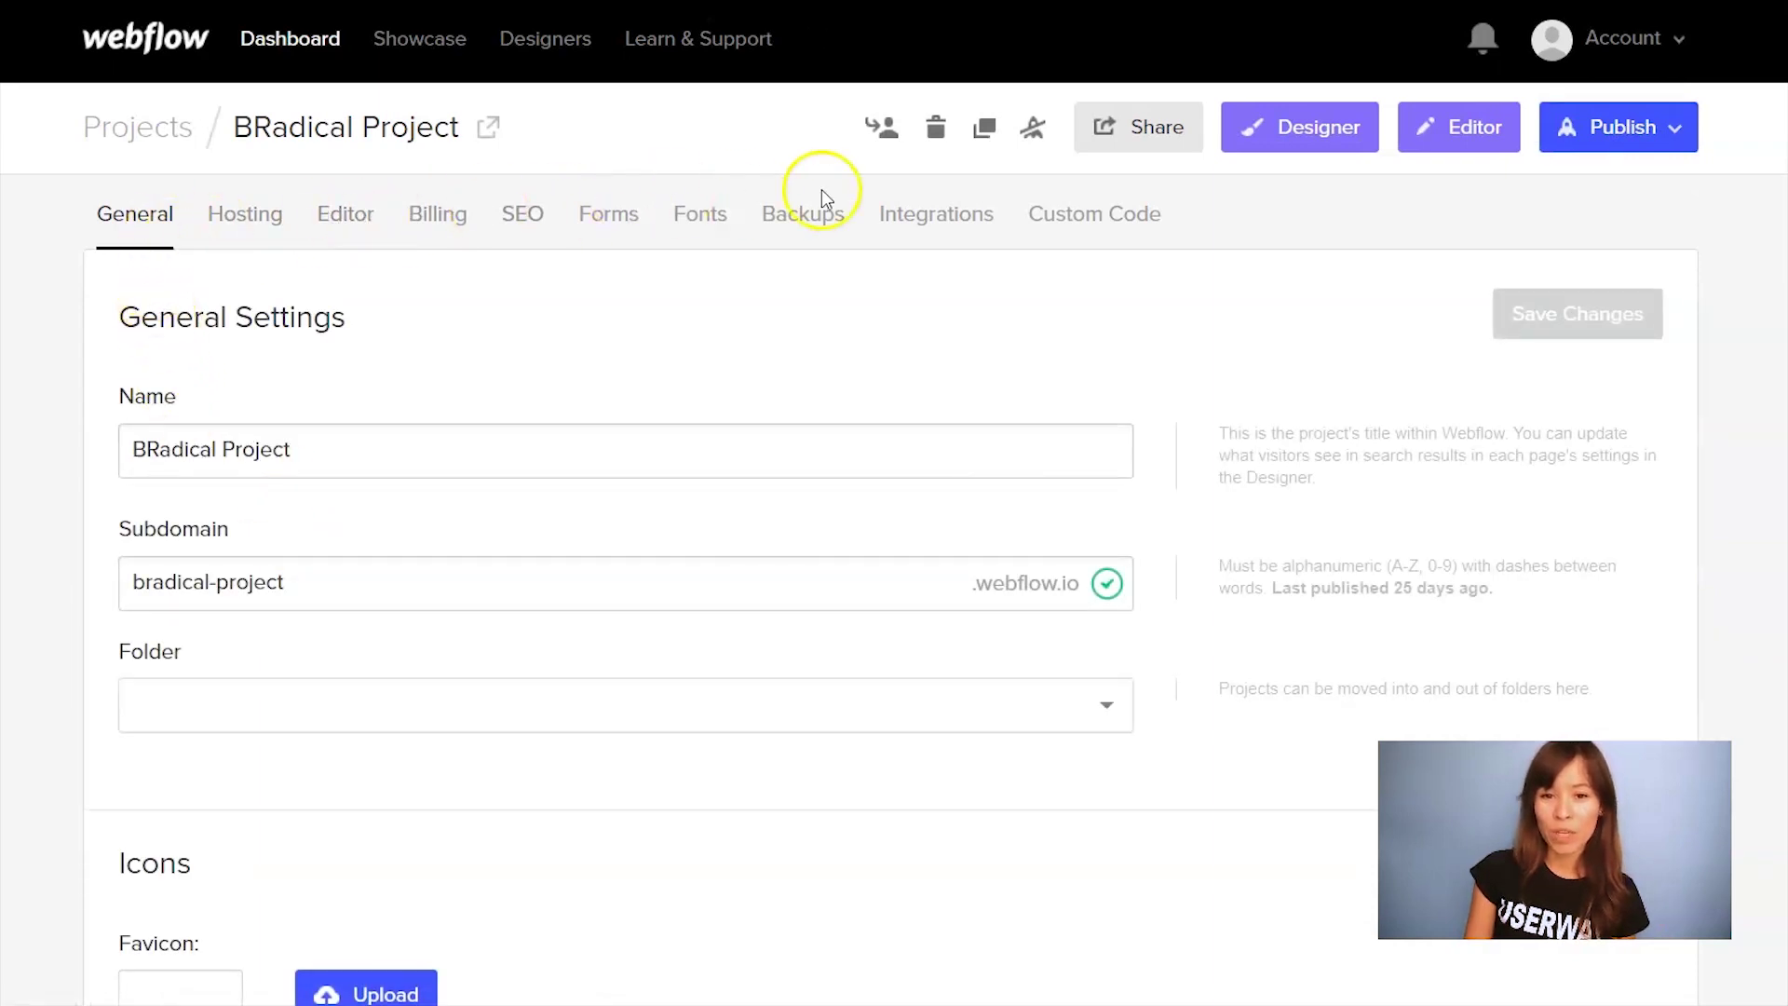
Paste the copied UserWay script into the Custom Code footer area and save changes
left_click(1113, 228)
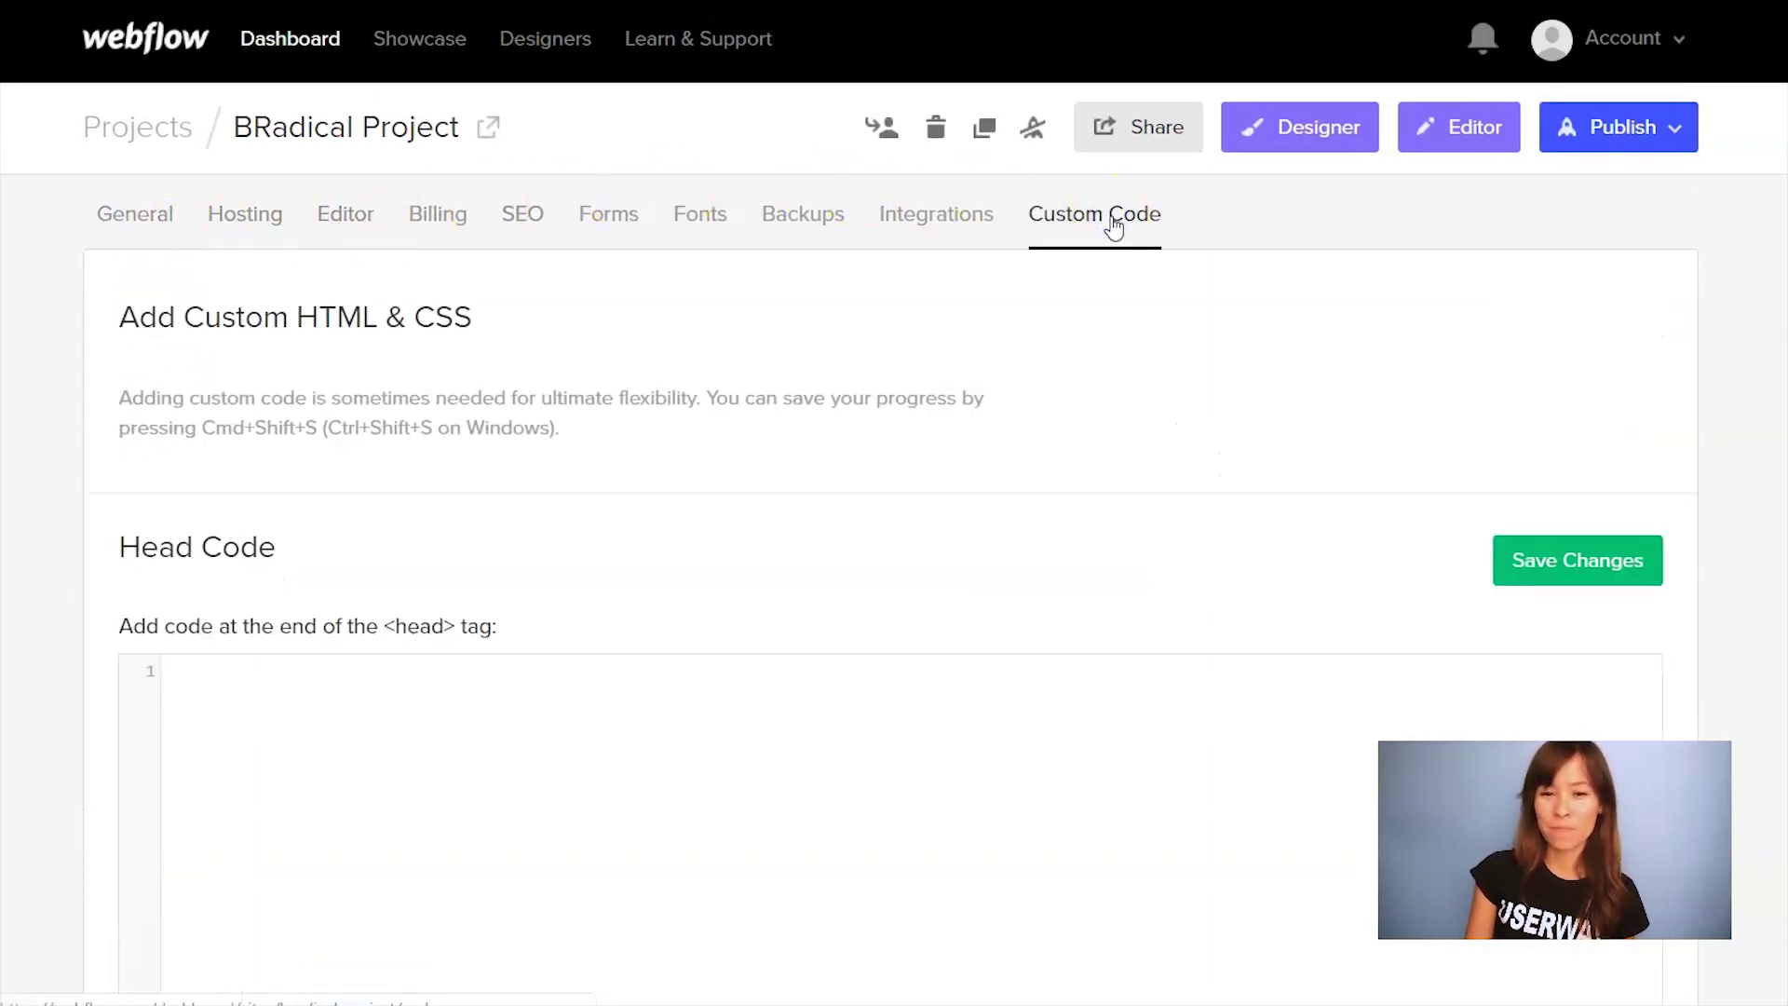
scroll(894, 559, "down", 1)
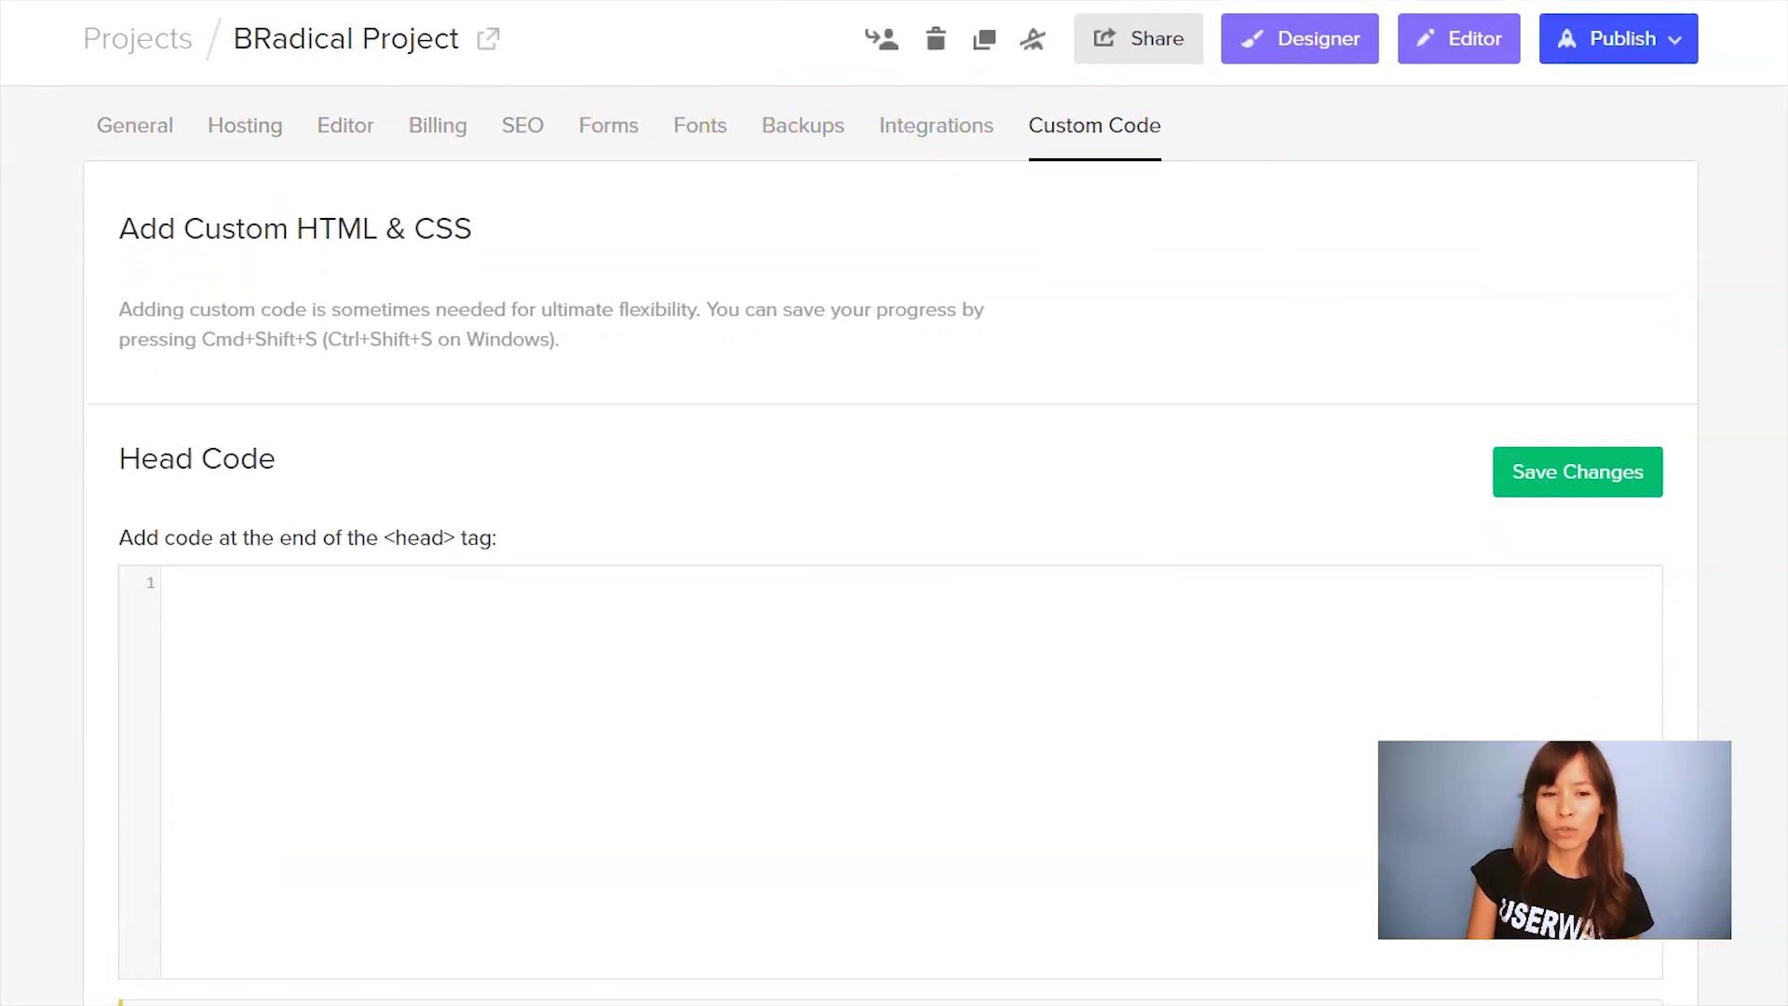
scroll(894, 560, "down", 2)
scroll(894, 559, "down", 2)
scroll(895, 559, "down", 2)
scroll(894, 559, "down", 3)
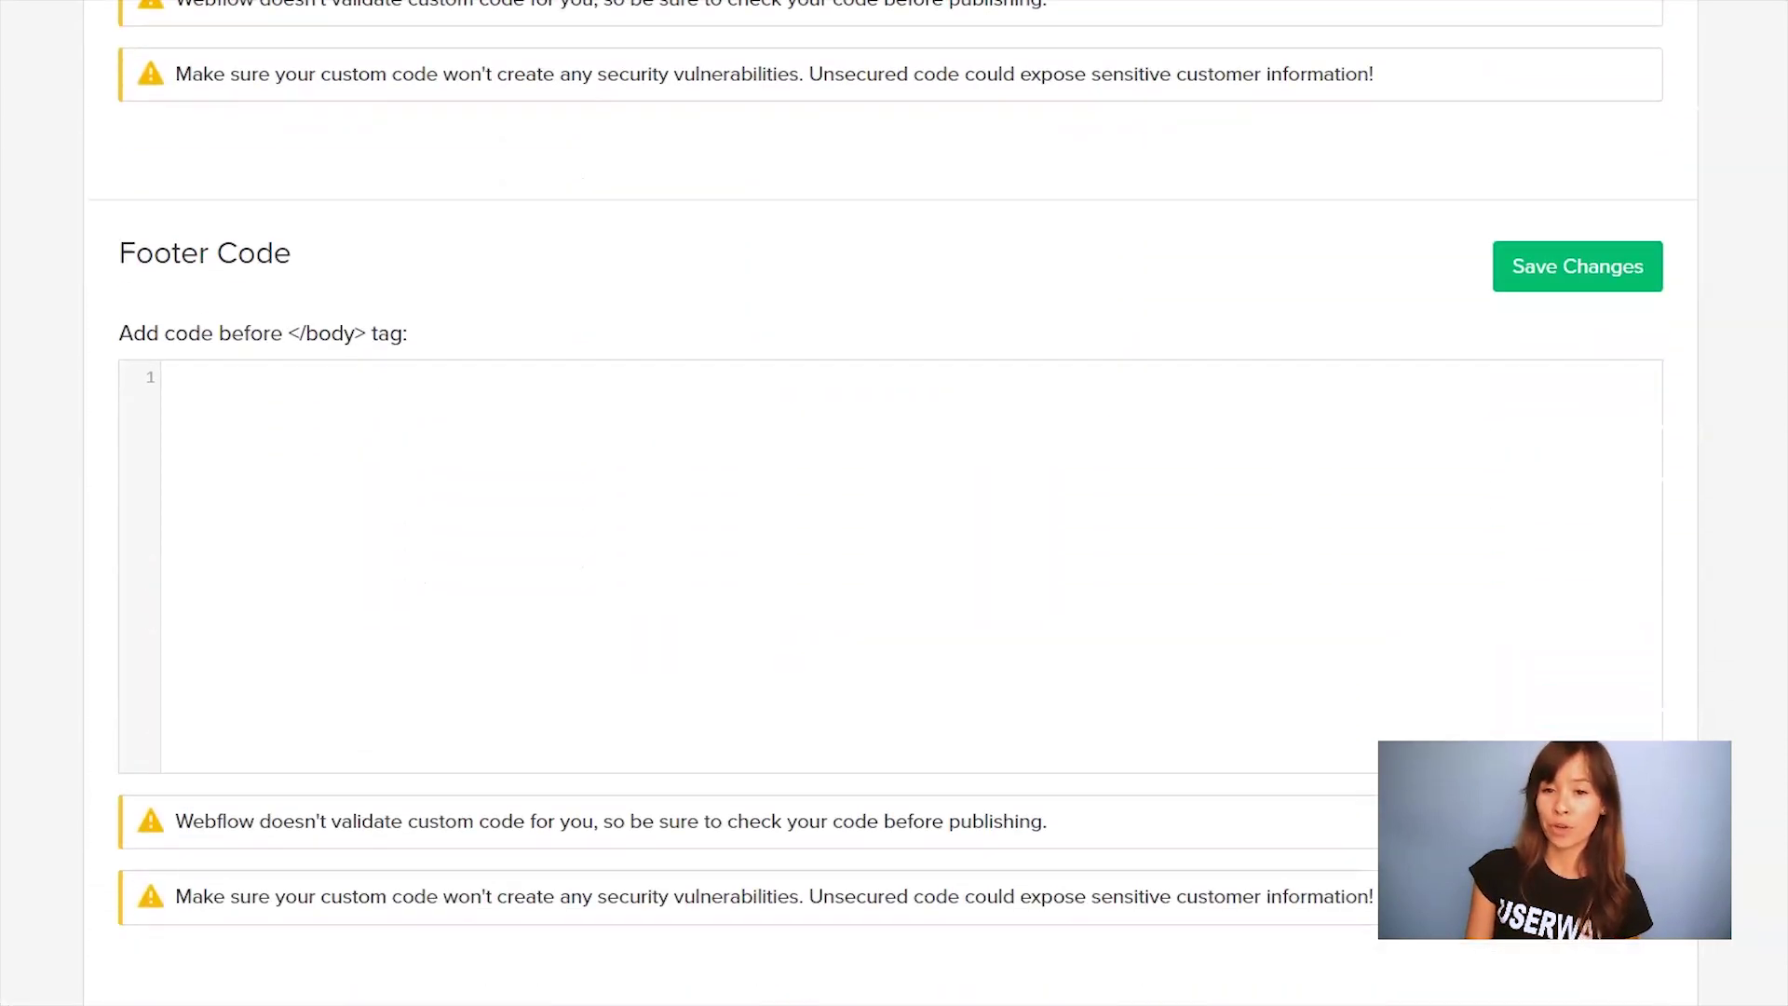
left_click(556, 463)
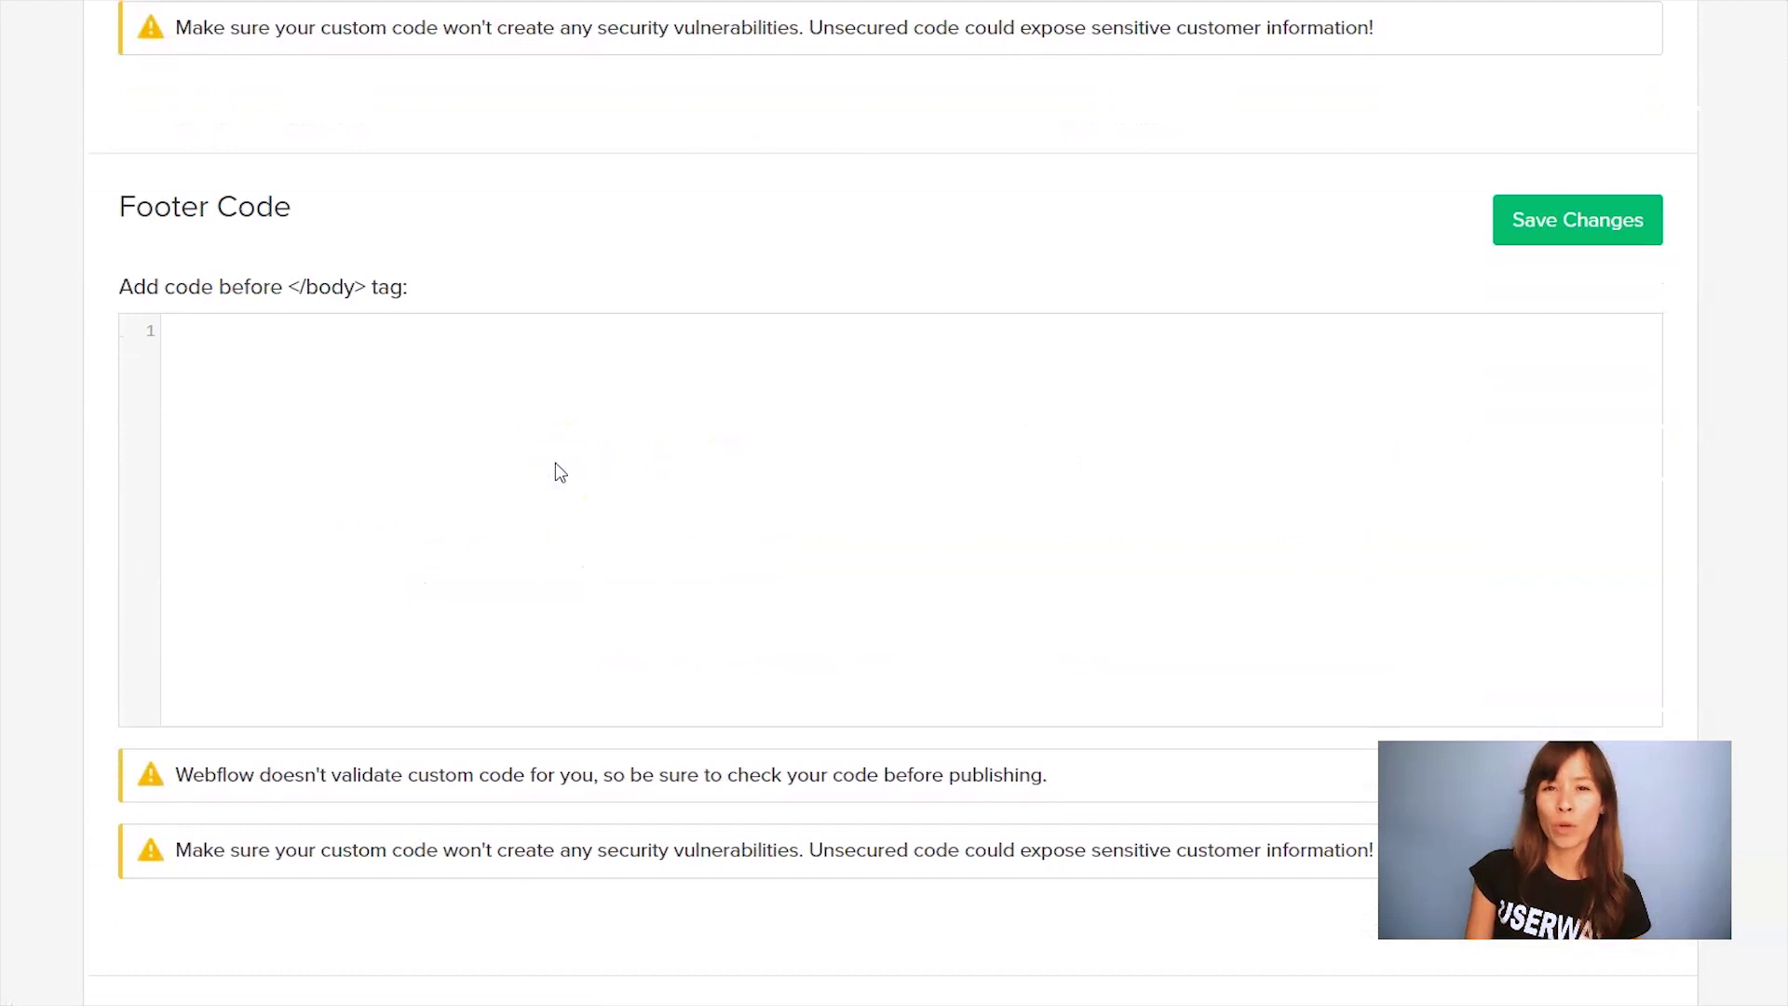
type("<script type=\"text/javascript\"> var _userway_config = { account: '9xwb5UWnCb' }; </script> <script type=\"text/javascript\" src=\"https://cdn.userway.org/widget.js\"></script>")
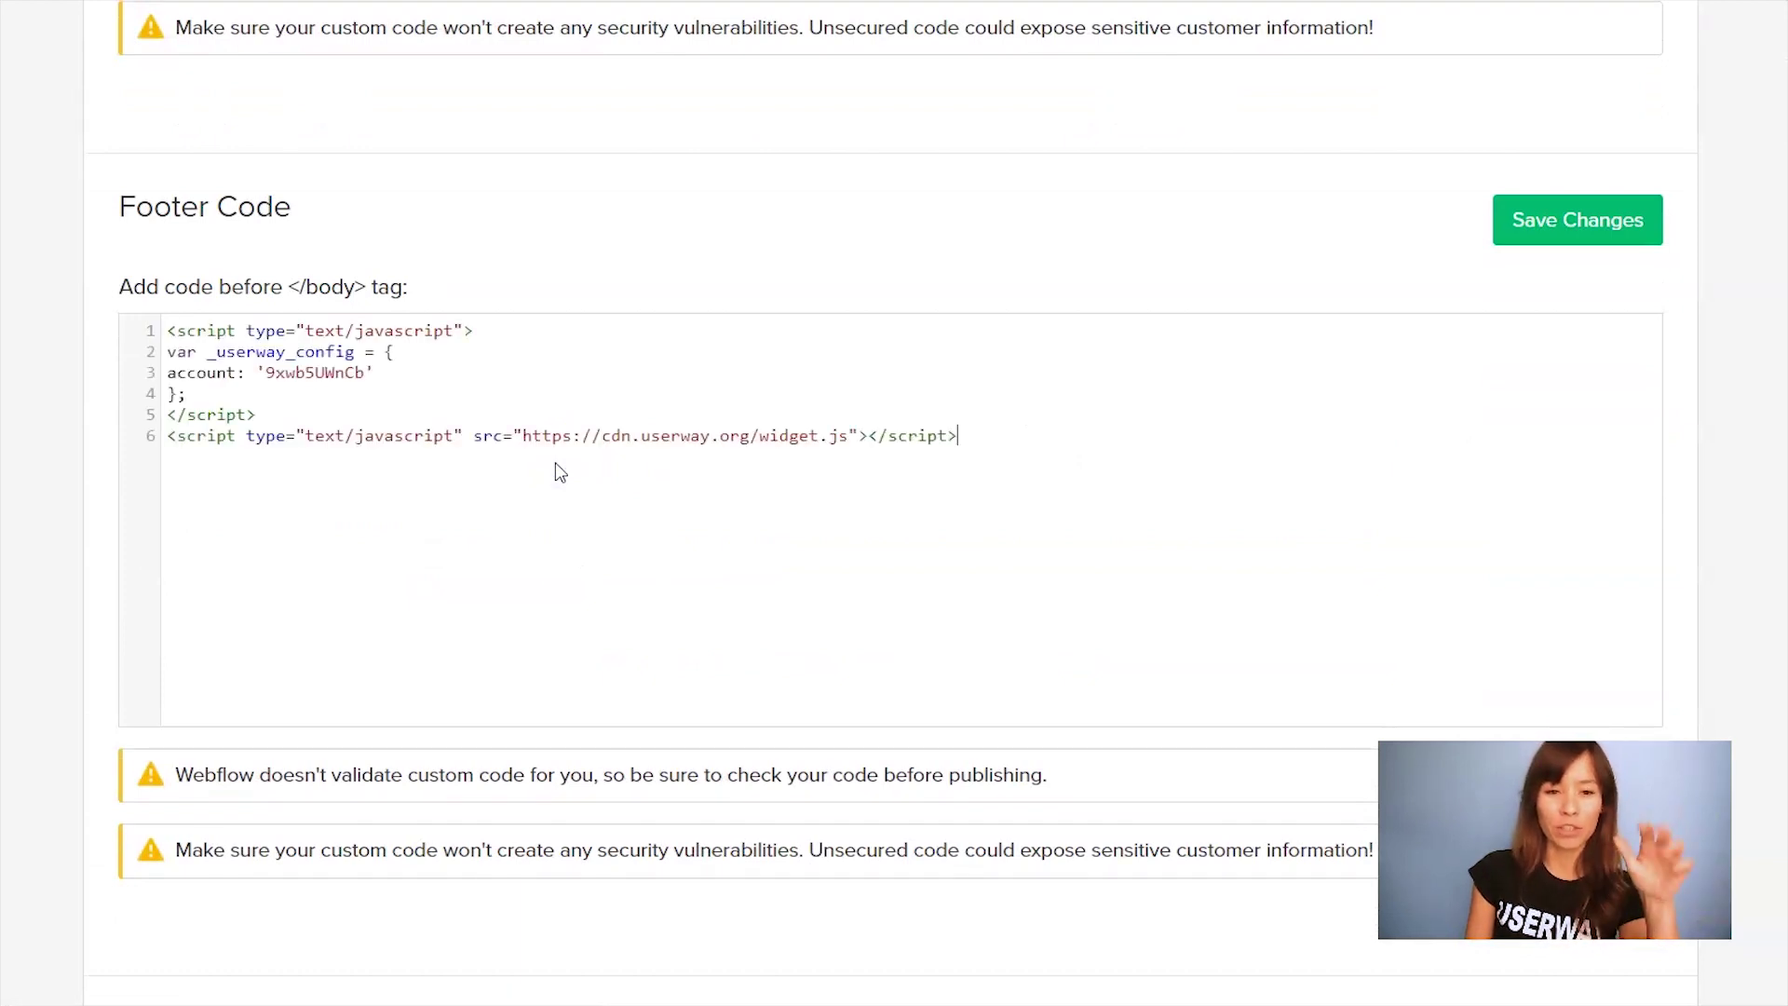
left_click(1619, 215)
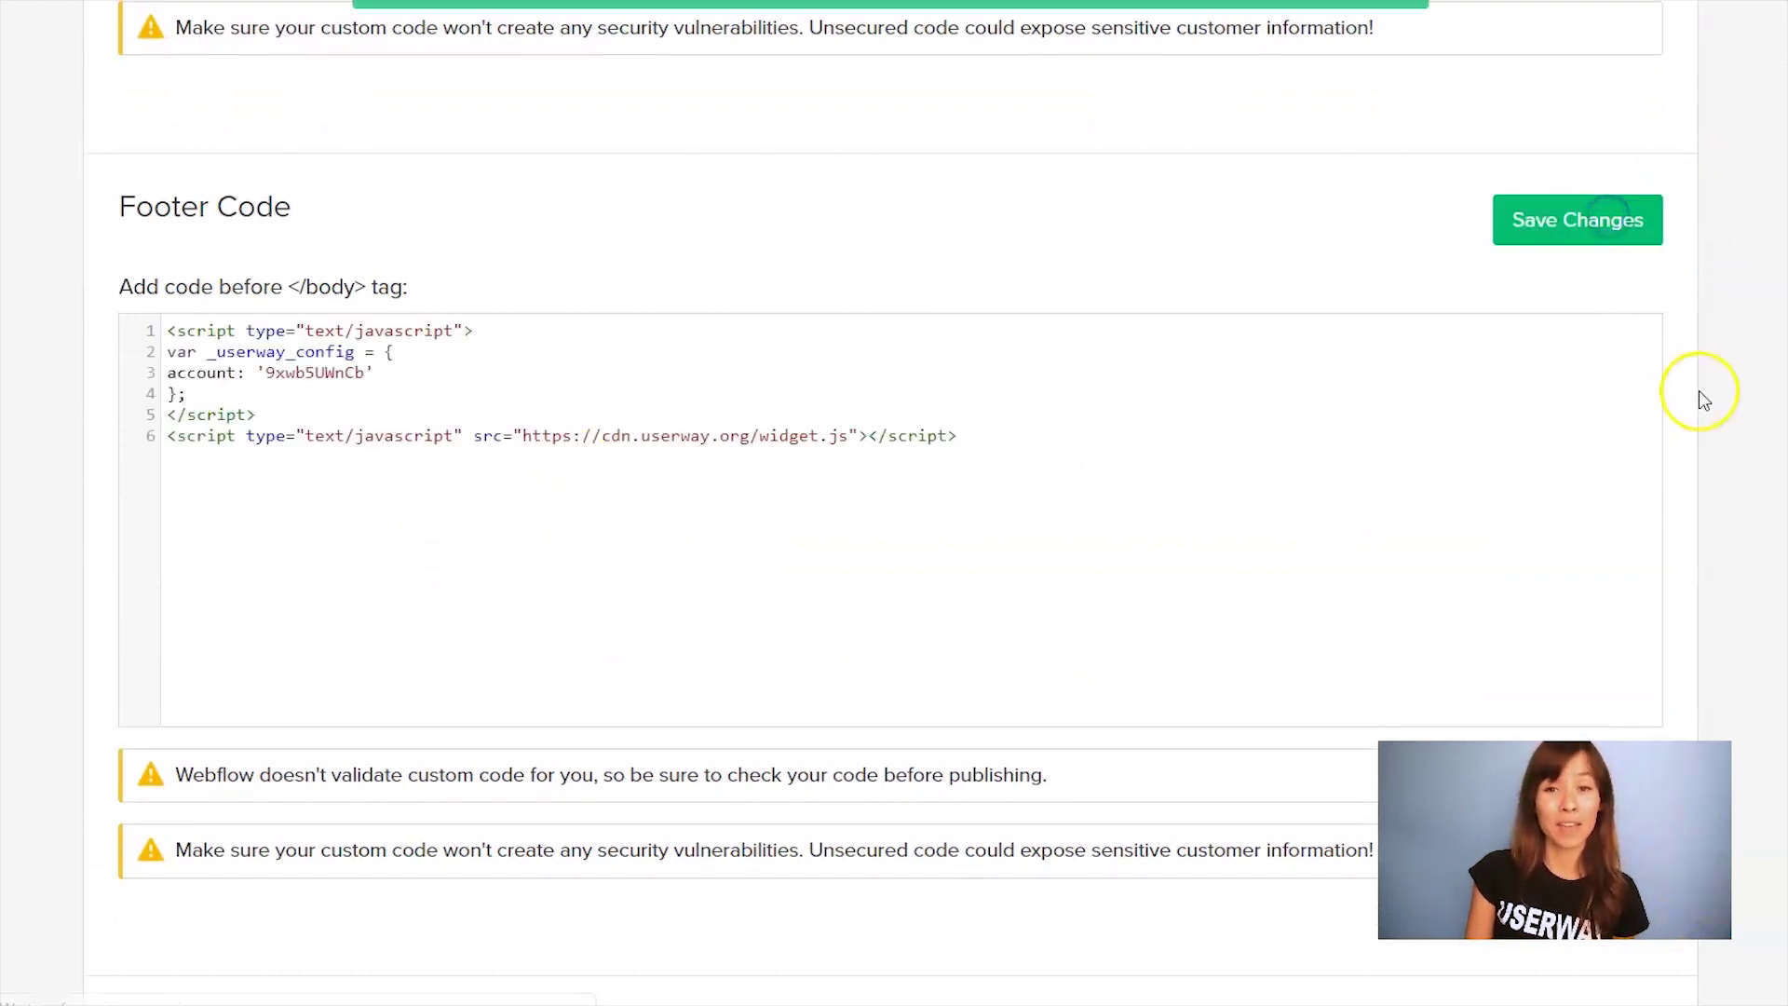
scroll(1699, 390, "up", 1)
scroll(896, 559, "up", 10)
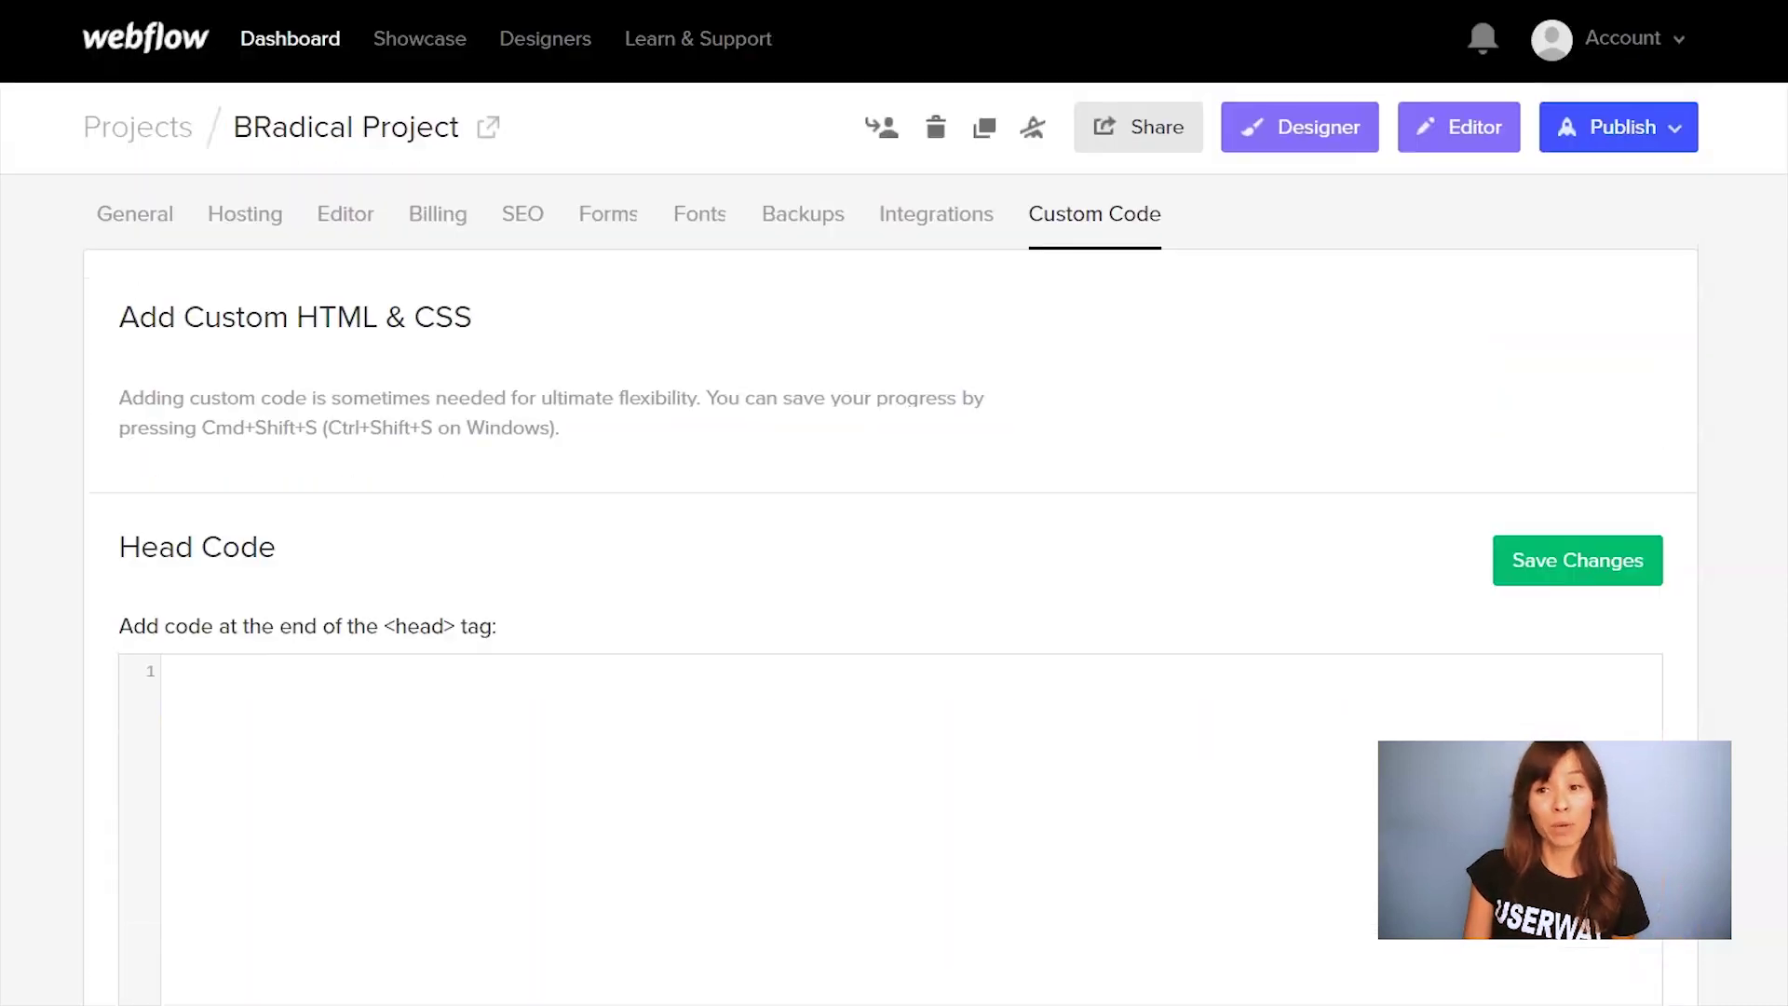
Publish the site to the selected userwaywidget.com domain
left_click(1596, 156)
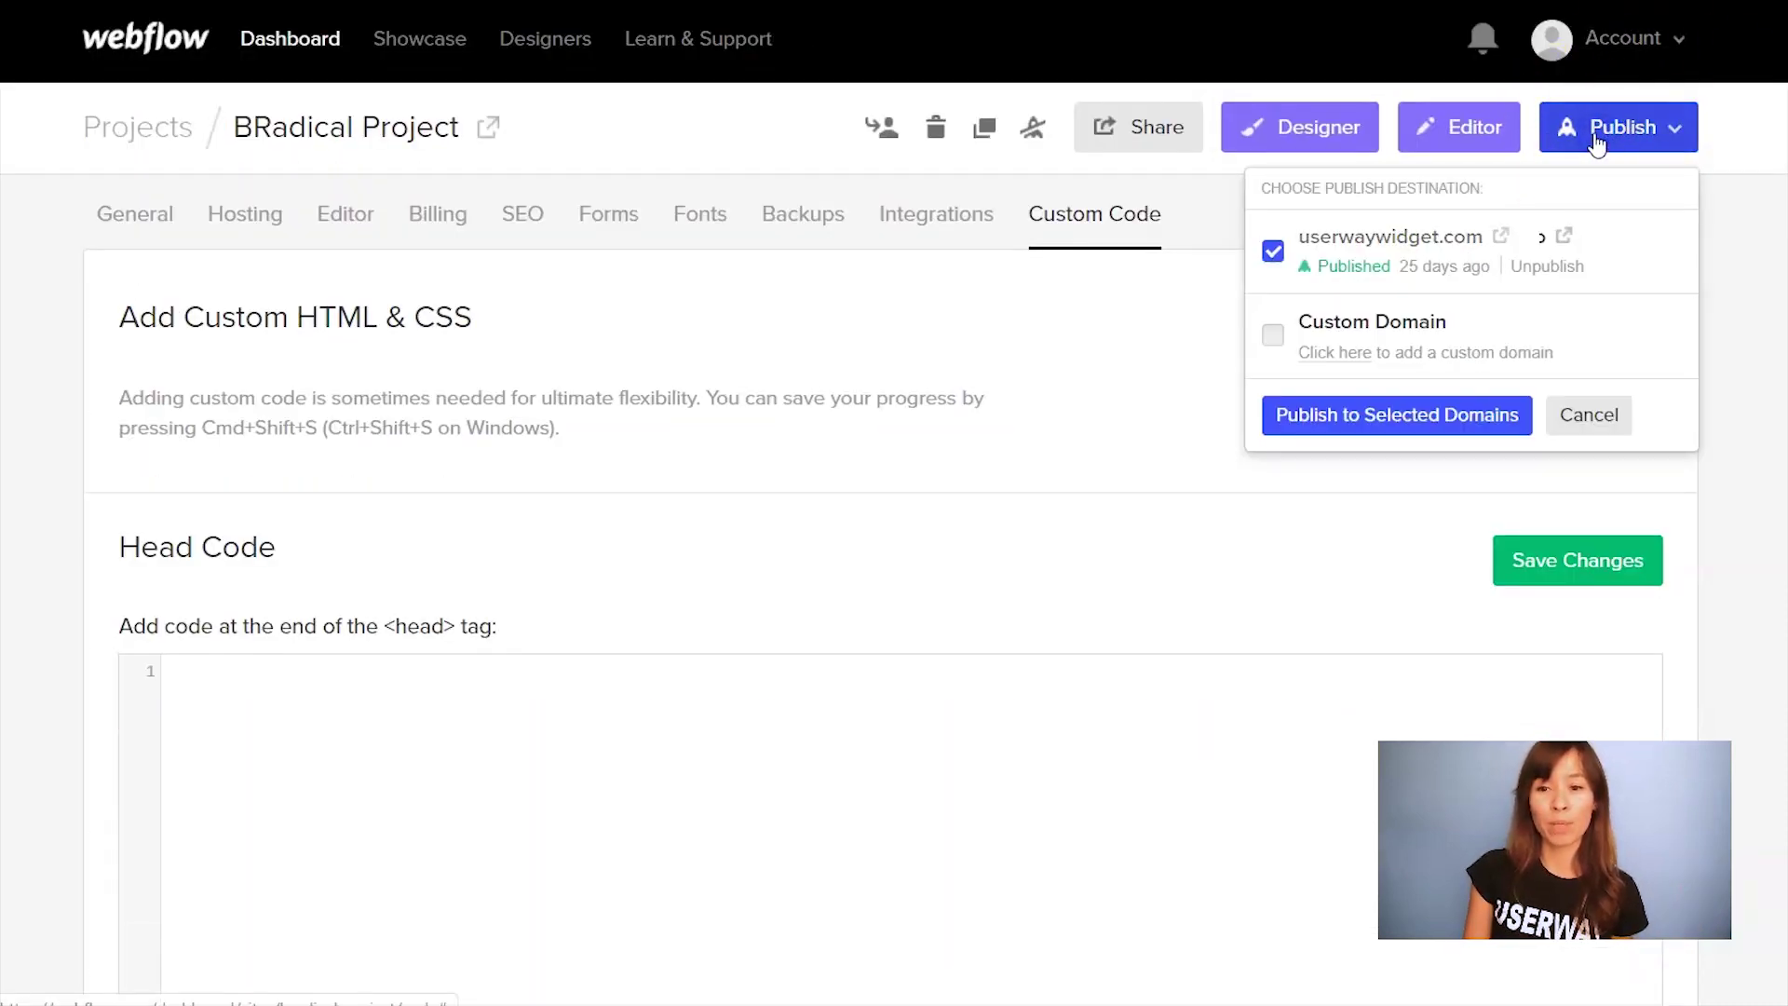
left_click(1402, 416)
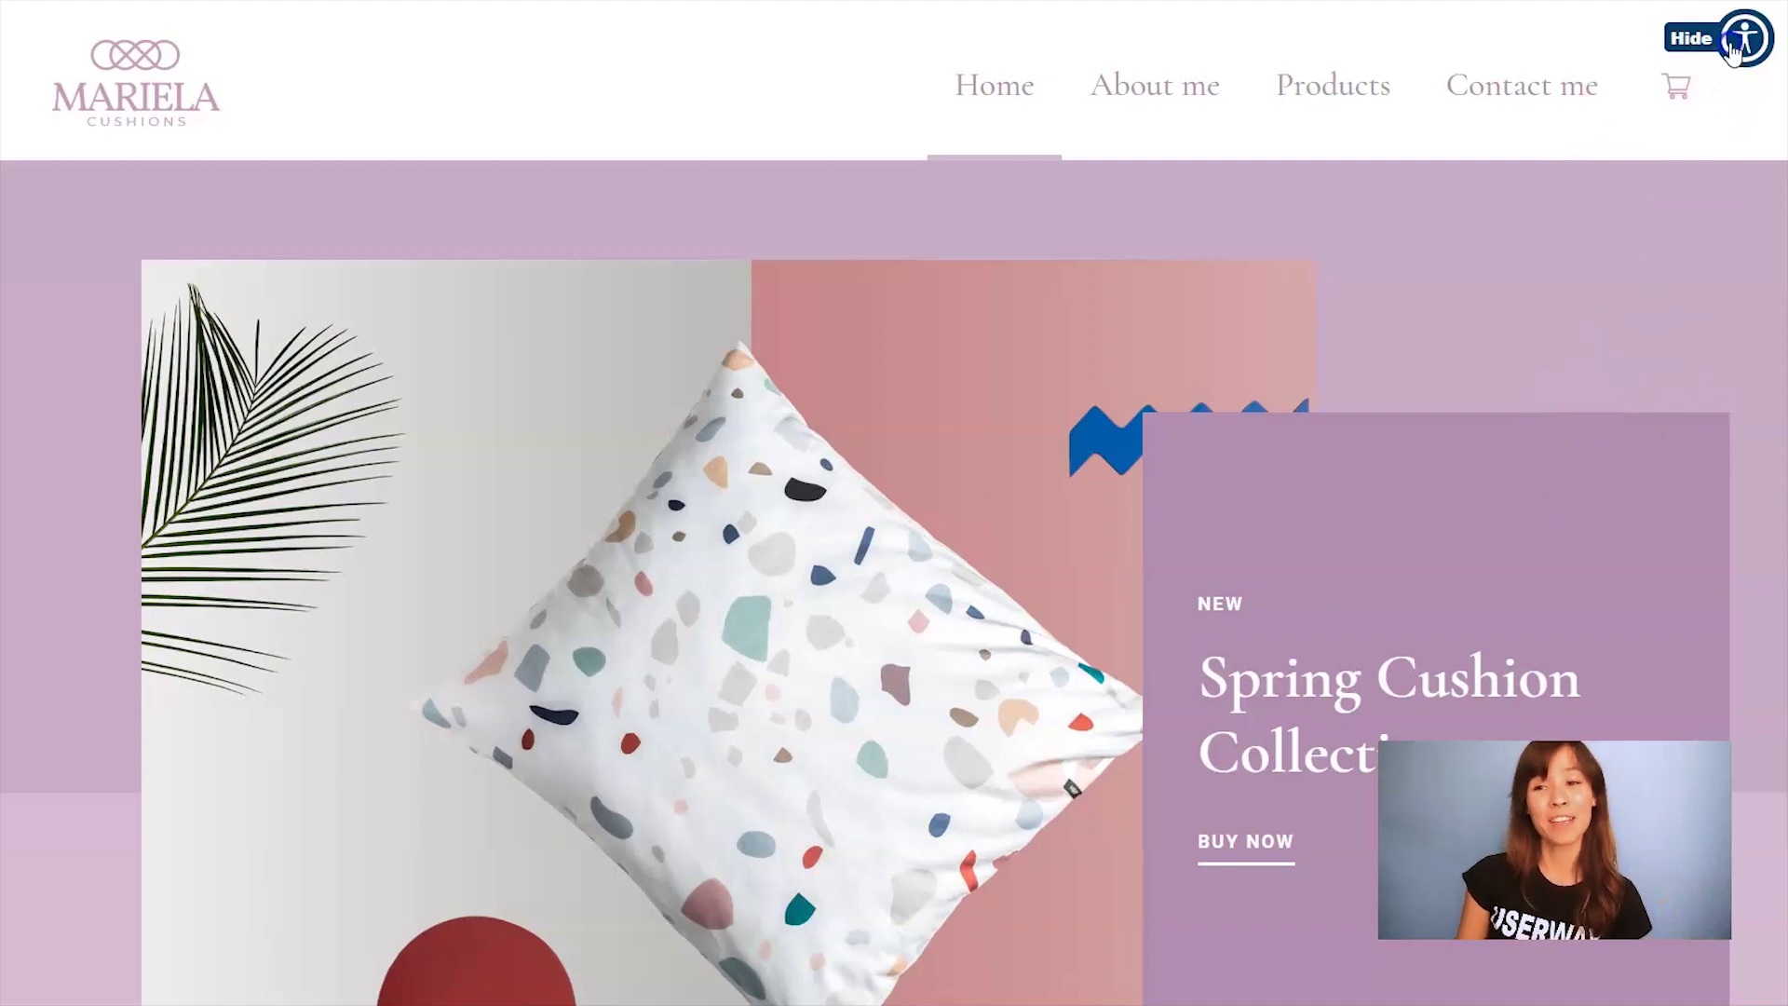
Open the Accessibility Menu from the UserWay icon at the live site's top right
left_click(1732, 46)
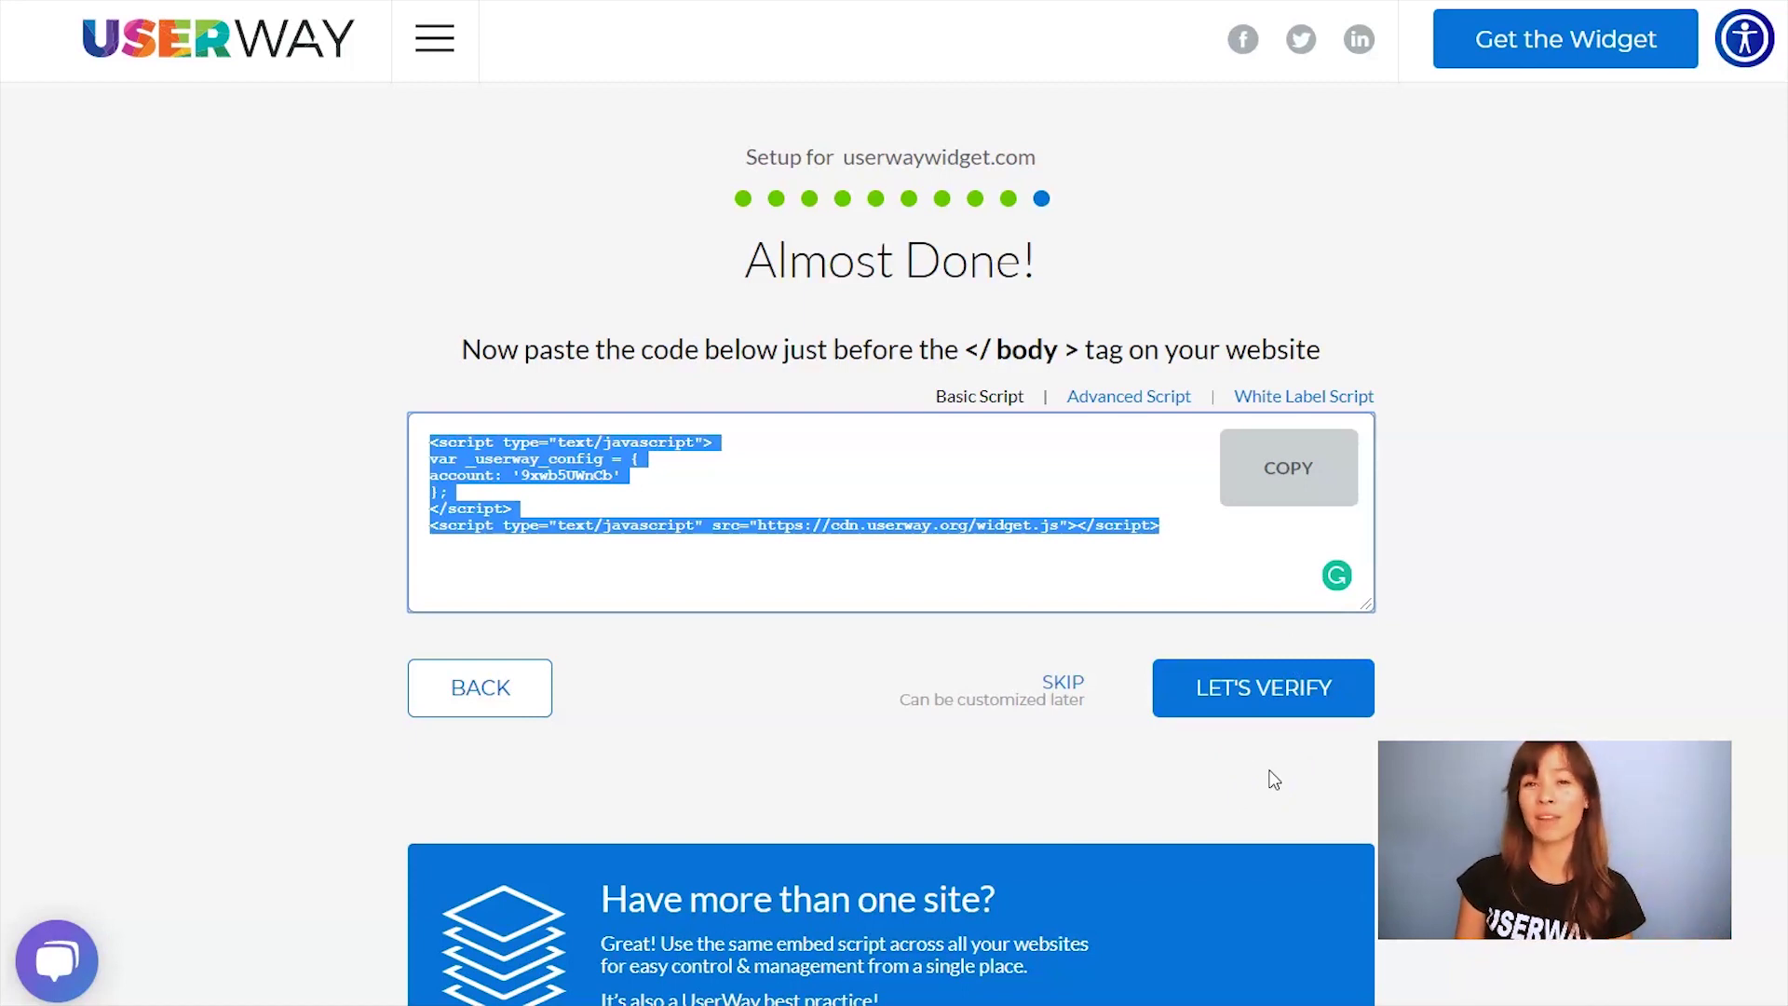
Skip verification on UserWay's Almost Done page
left_click(1063, 685)
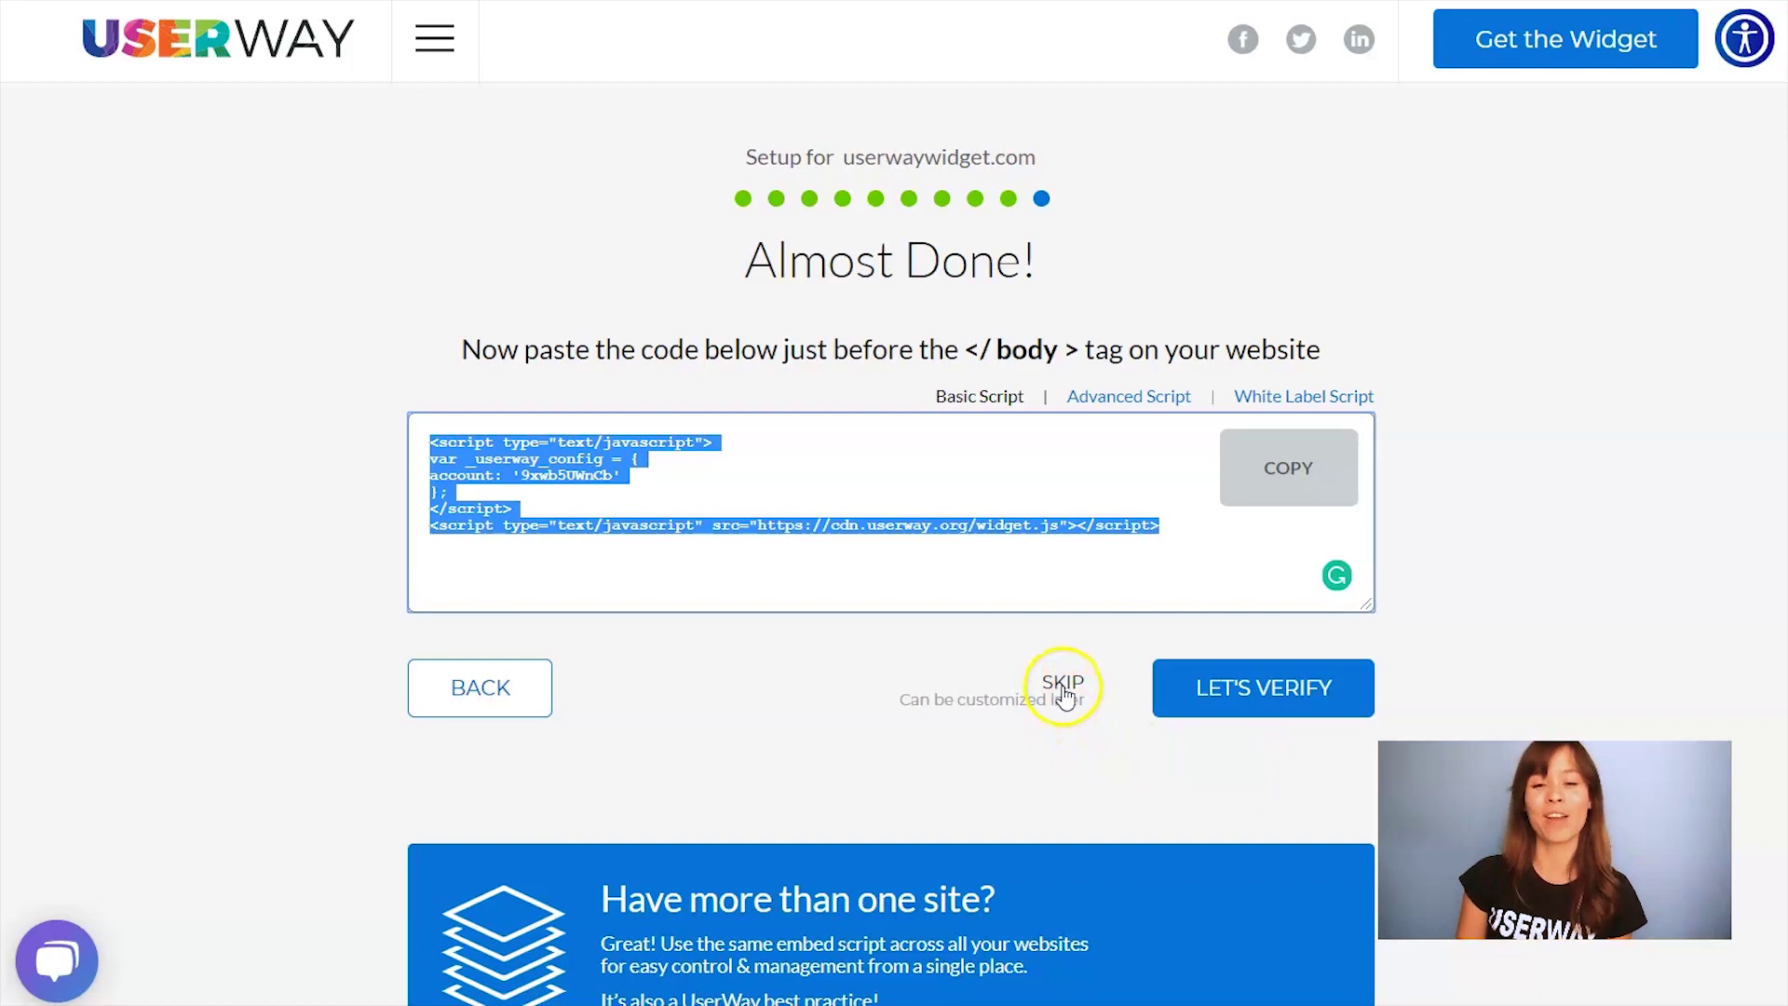